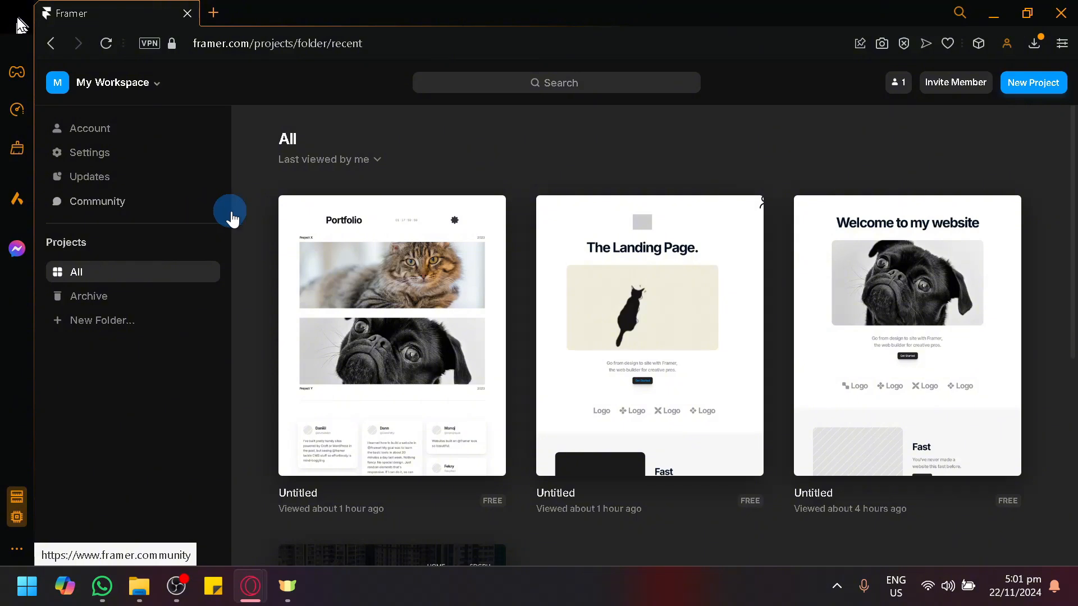
Start a new blank project, opening an untitled Desktop 1200 page
scroll(460, 196, down, 5)
scroll(461, 191, up, 5)
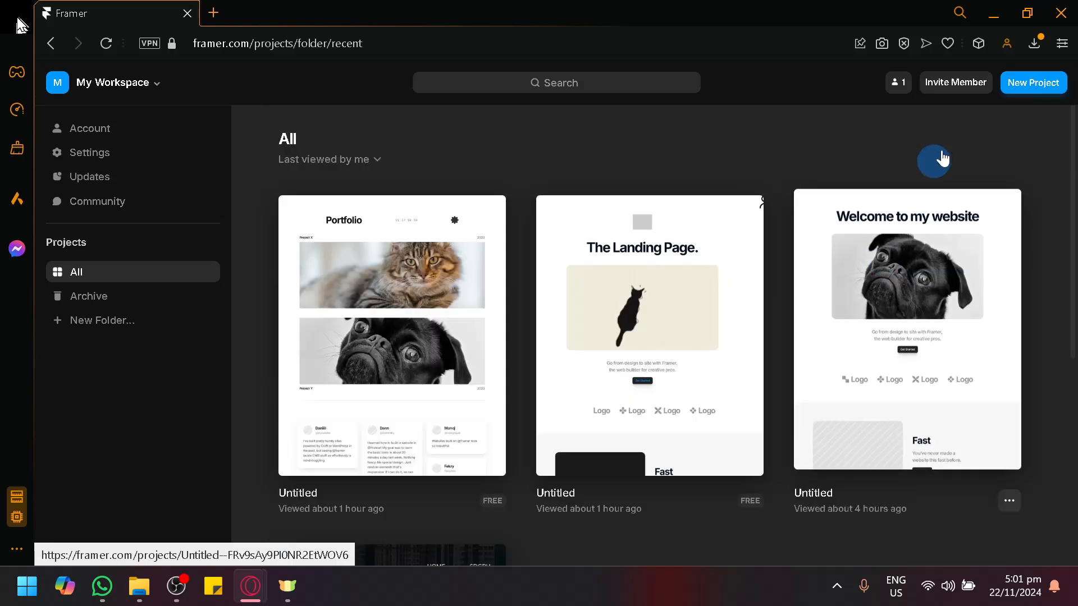
click(1032, 84)
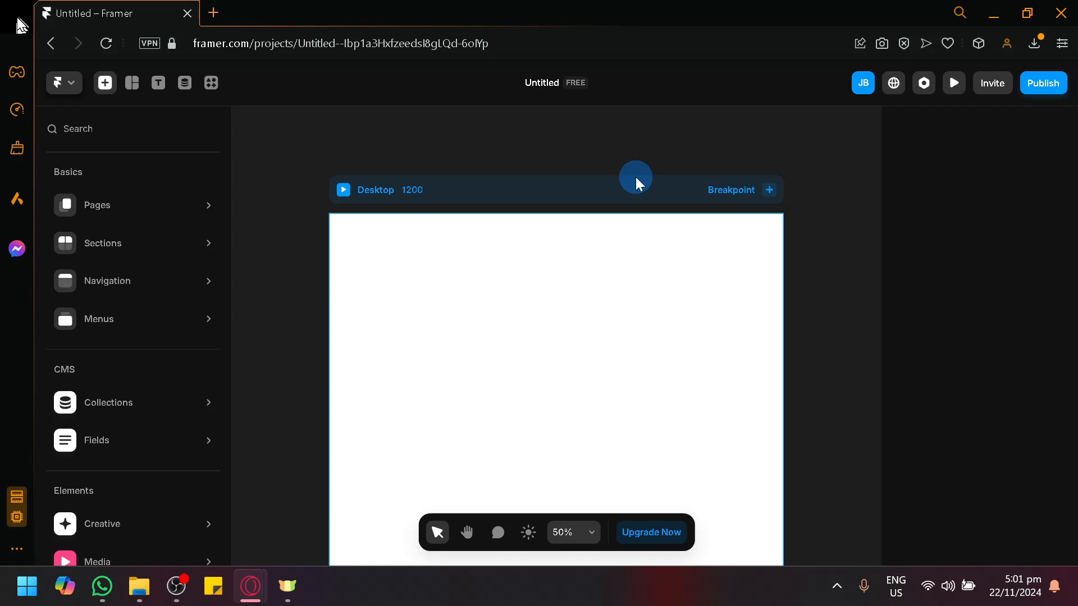
Toggle the Insert panel off and back on to list page templates like The Landing Page
scroll(382, 216, down, 2)
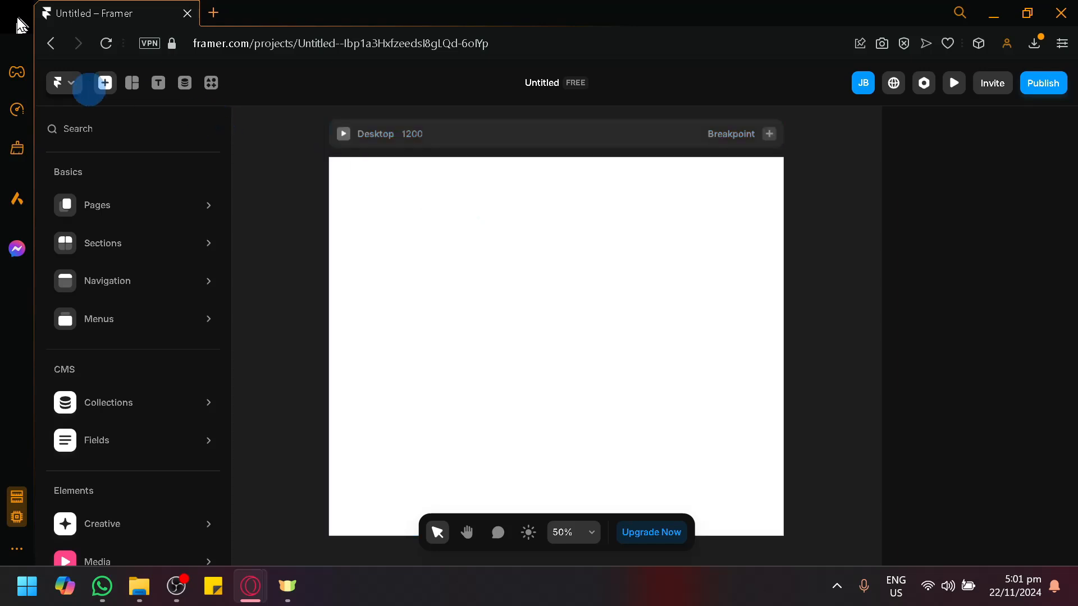
click(104, 86)
click(106, 85)
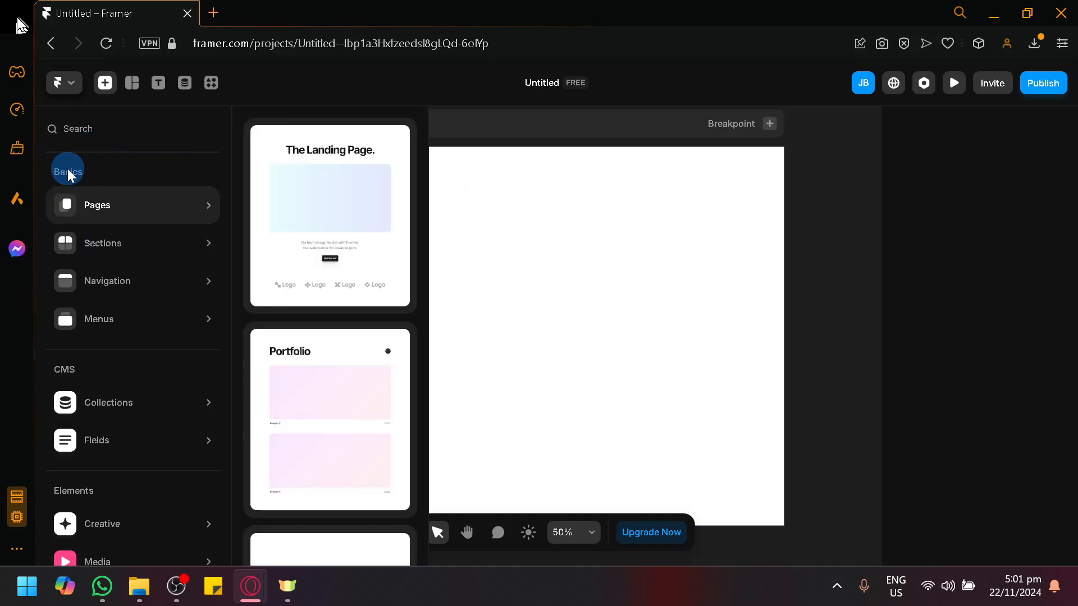
Browse the Pages, Sections and Navigation templates in the Insert panel
scroll(96, 245, down, 3)
scroll(85, 337, up, 4)
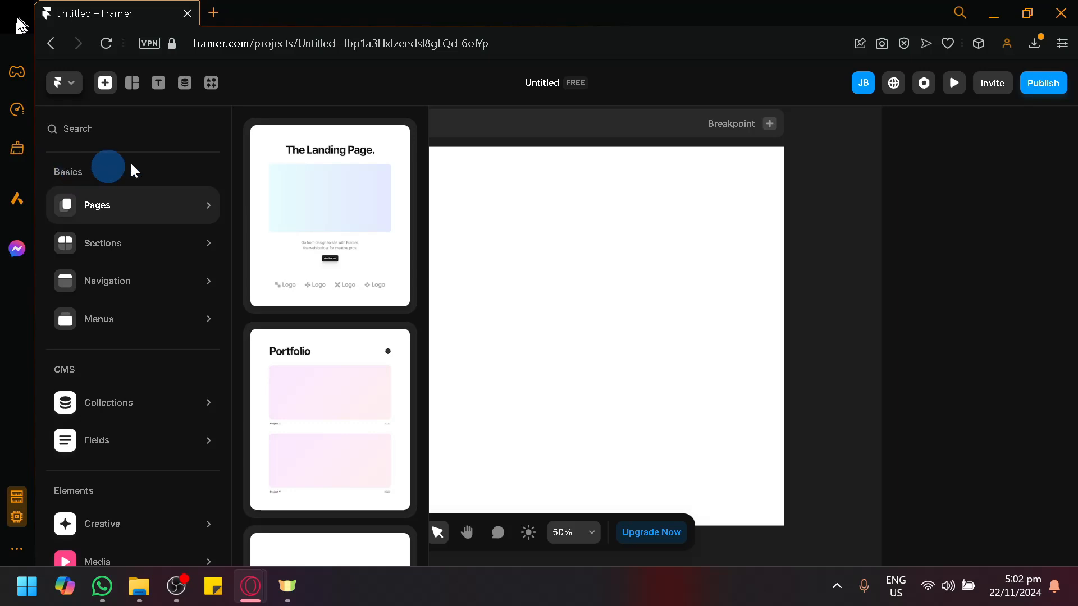
scroll(327, 186, down, 5)
mouse_move(320, 263)
scroll(326, 270, down, 10)
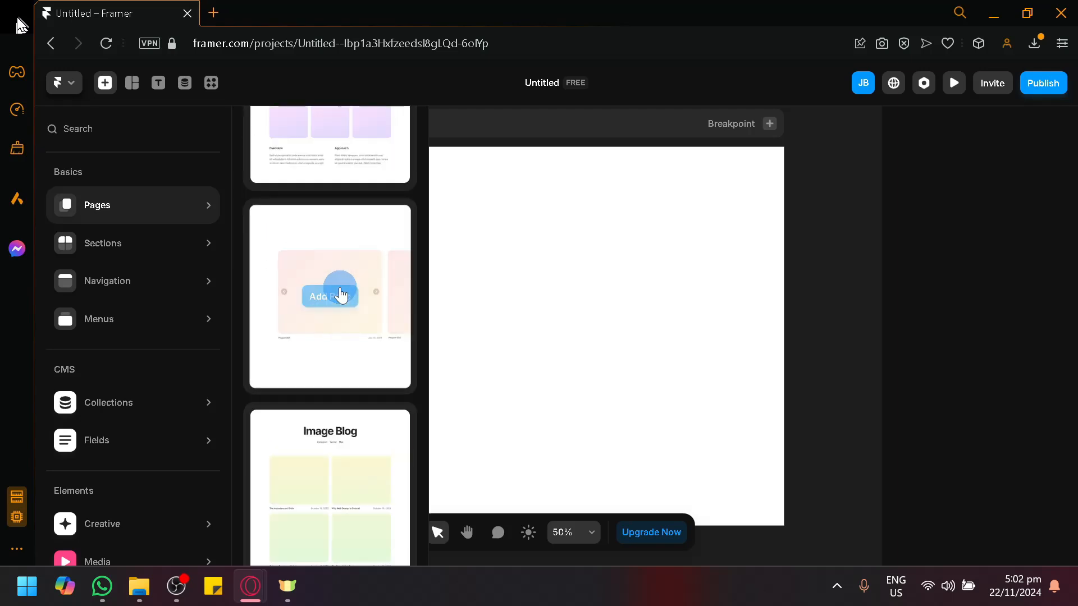
scroll(340, 297, down, 10)
scroll(305, 402, down, 5)
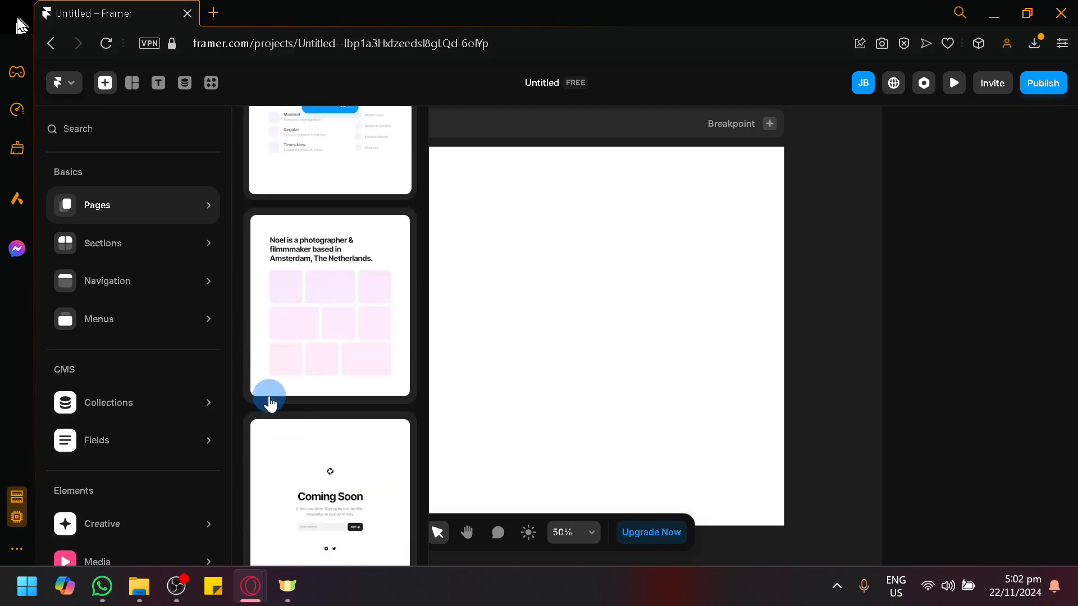
scroll(361, 337, down, 5)
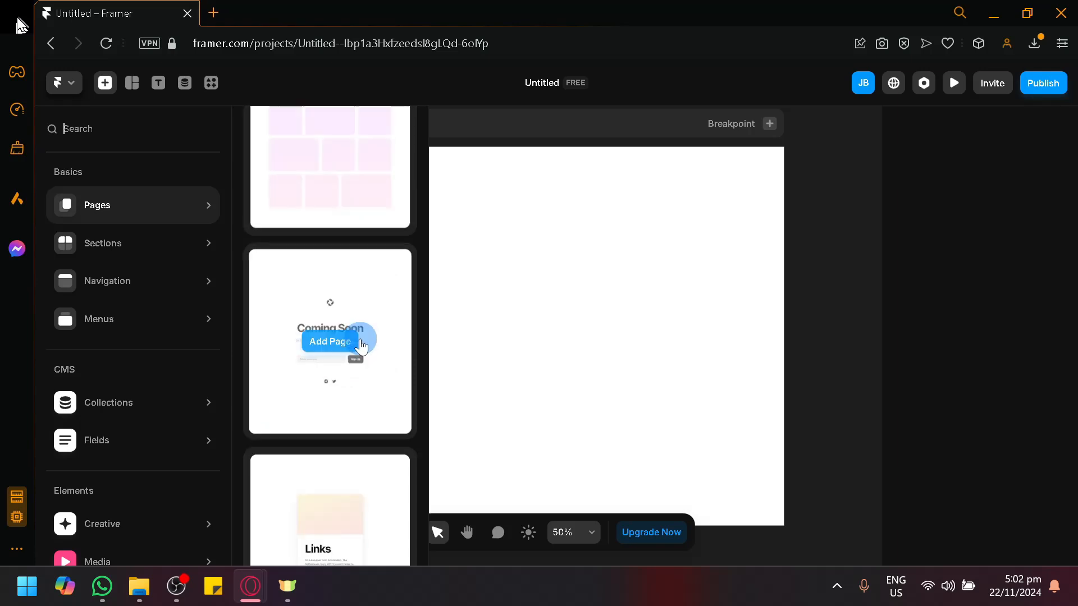
scroll(314, 354, up, 10)
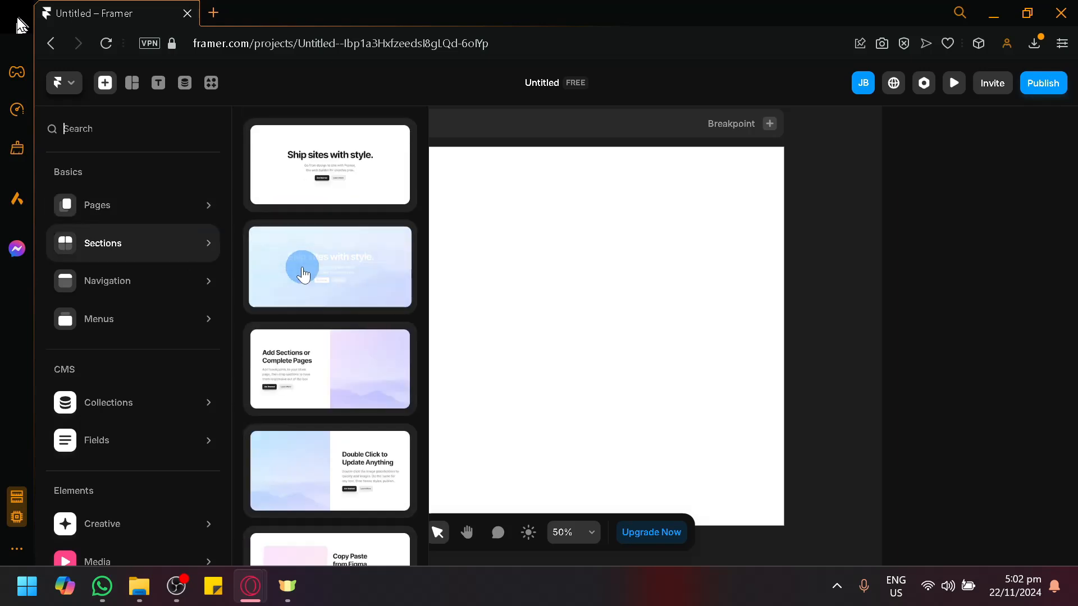
Scroll down to Elements and show the Creative items like Fit Text and Countdown
mouse_move(163, 241)
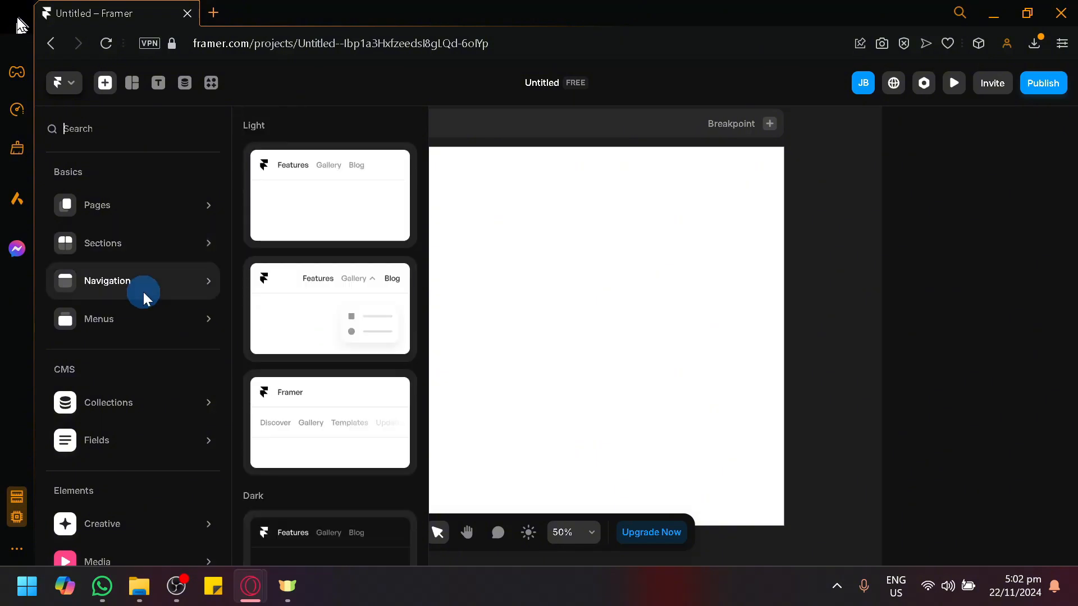
scroll(118, 416, down, 4)
mouse_move(100, 443)
mouse_move(122, 303)
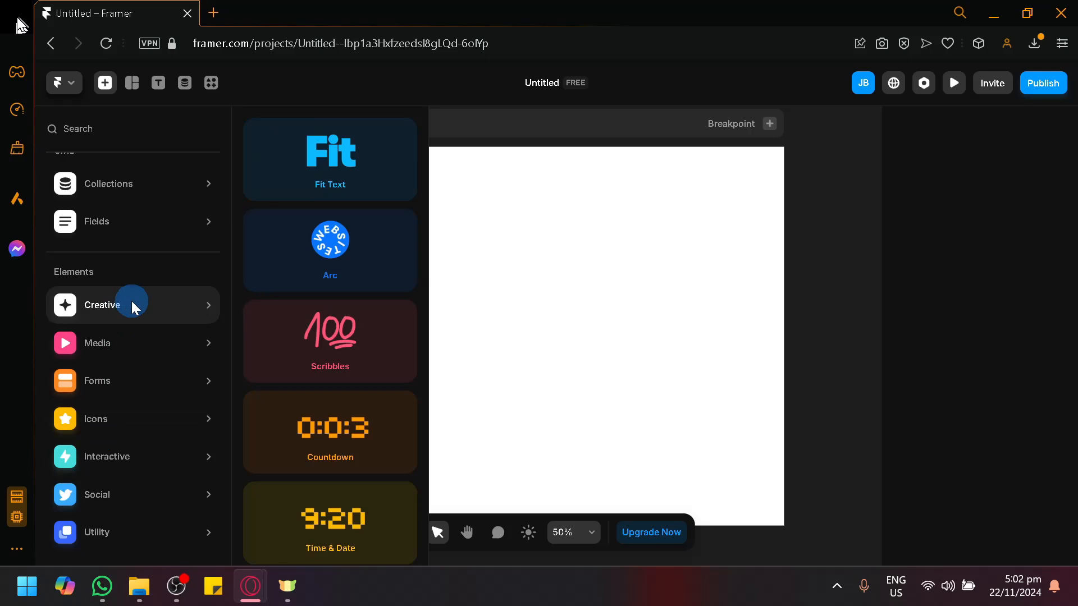
Browse the Media, Audio and Forms elements, then show the Icons sets like Material and Phosphor
scroll(320, 249, down, 5)
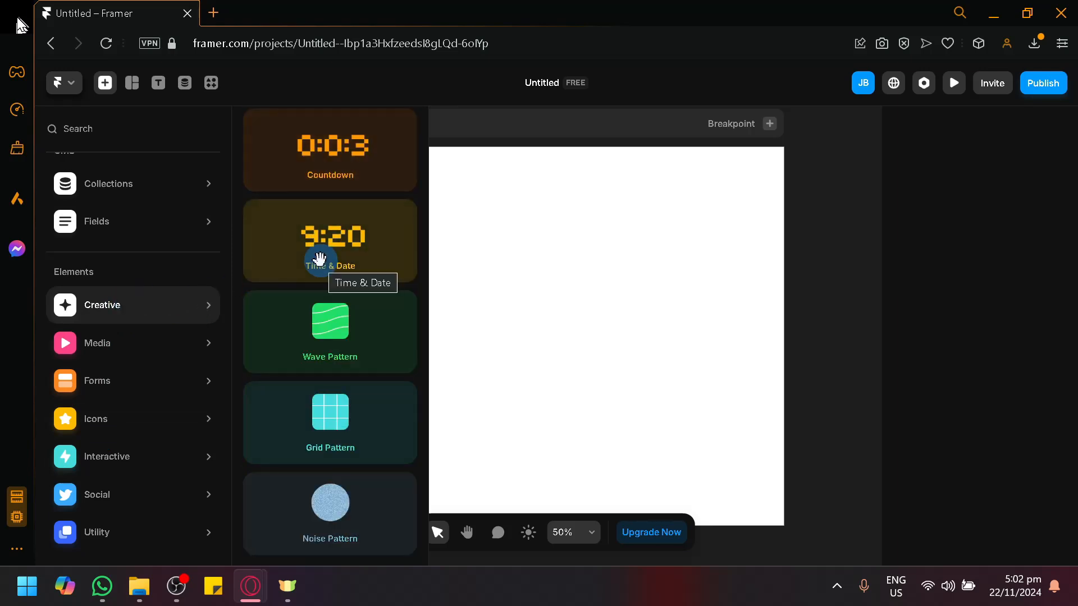
scroll(319, 259, up, 5)
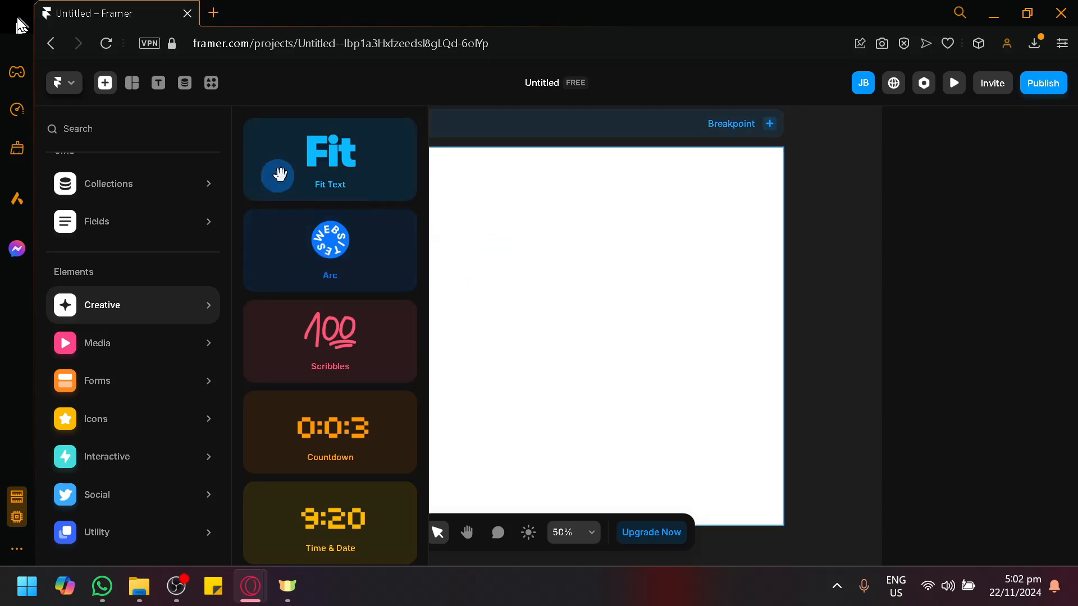
scroll(332, 322, down, 3)
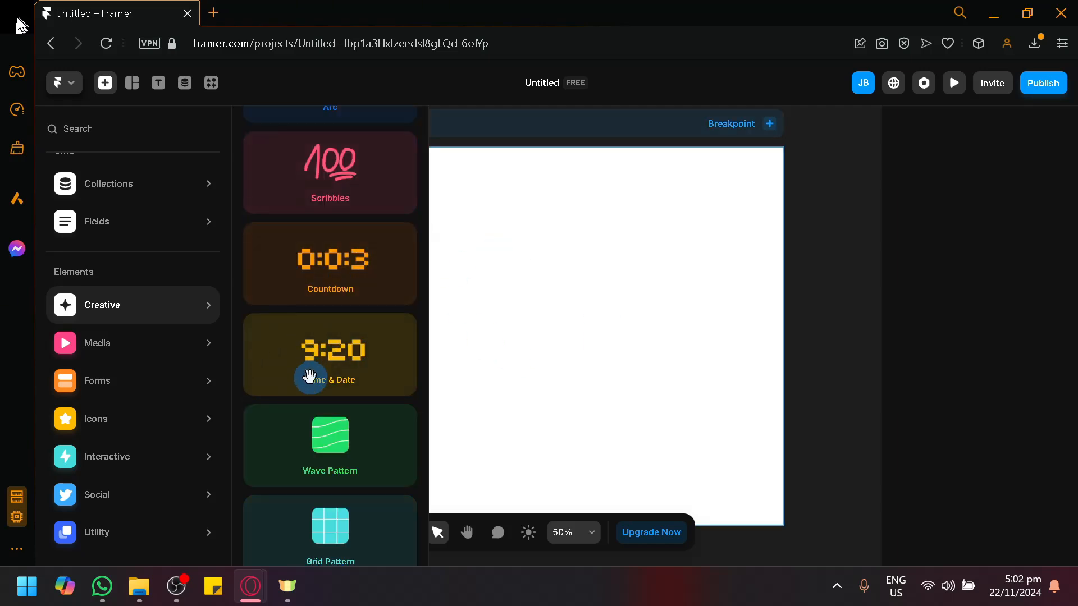
scroll(308, 376, down, 2)
mouse_move(194, 343)
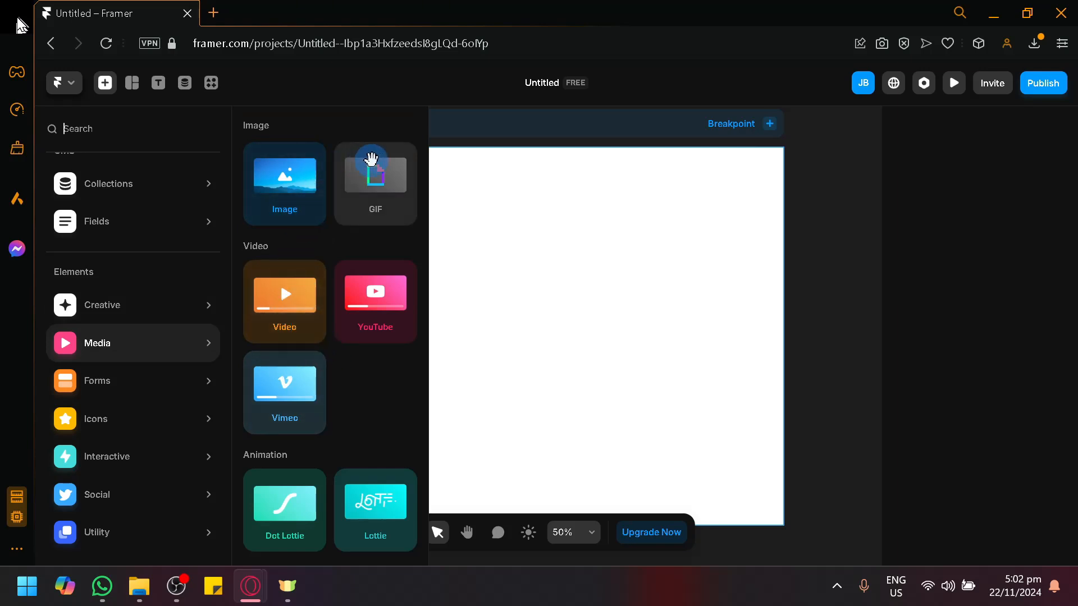
scroll(362, 382, down, 5)
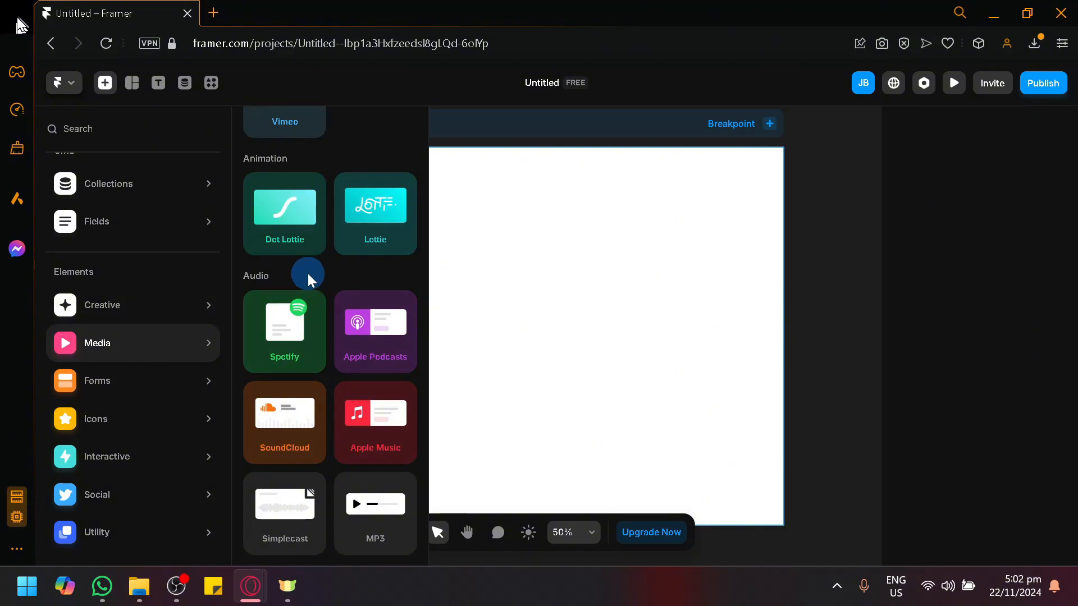
mouse_move(116, 392)
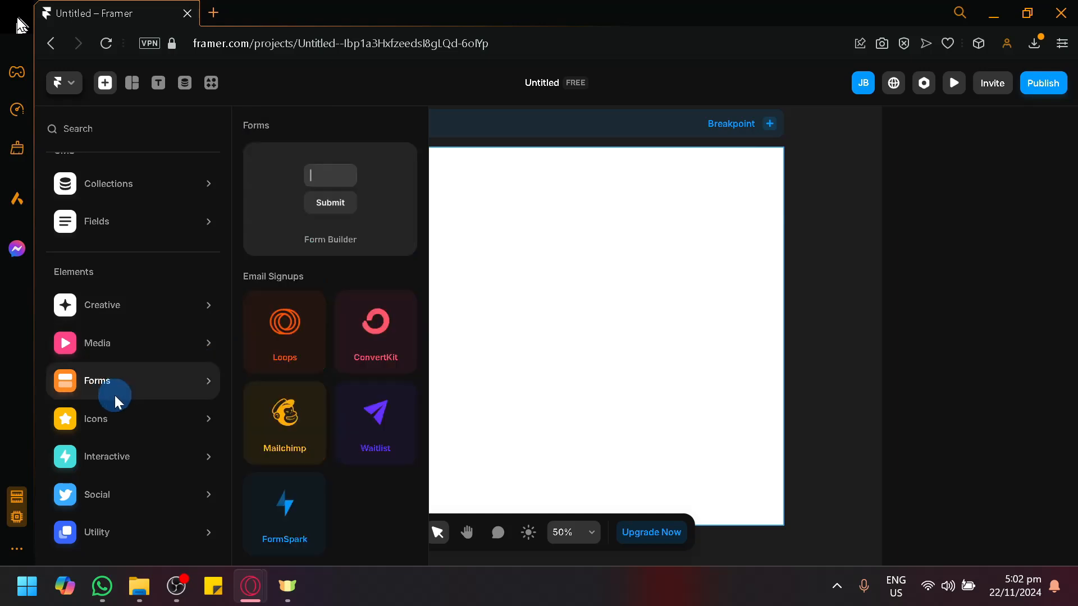
mouse_move(168, 419)
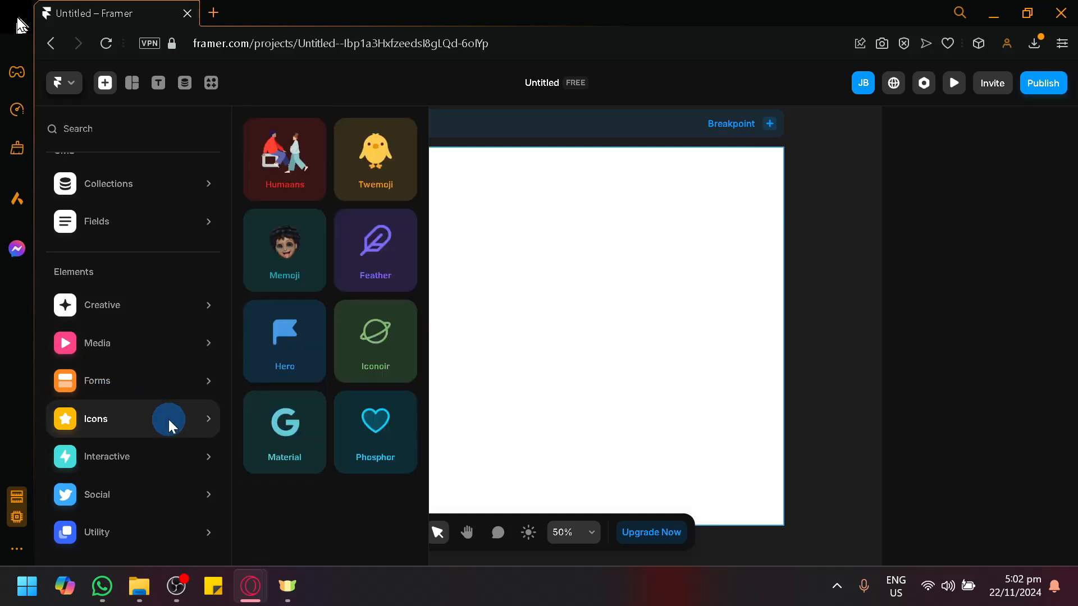
Insert a trial Material icon onto the canvas, then delete it
click(304, 451)
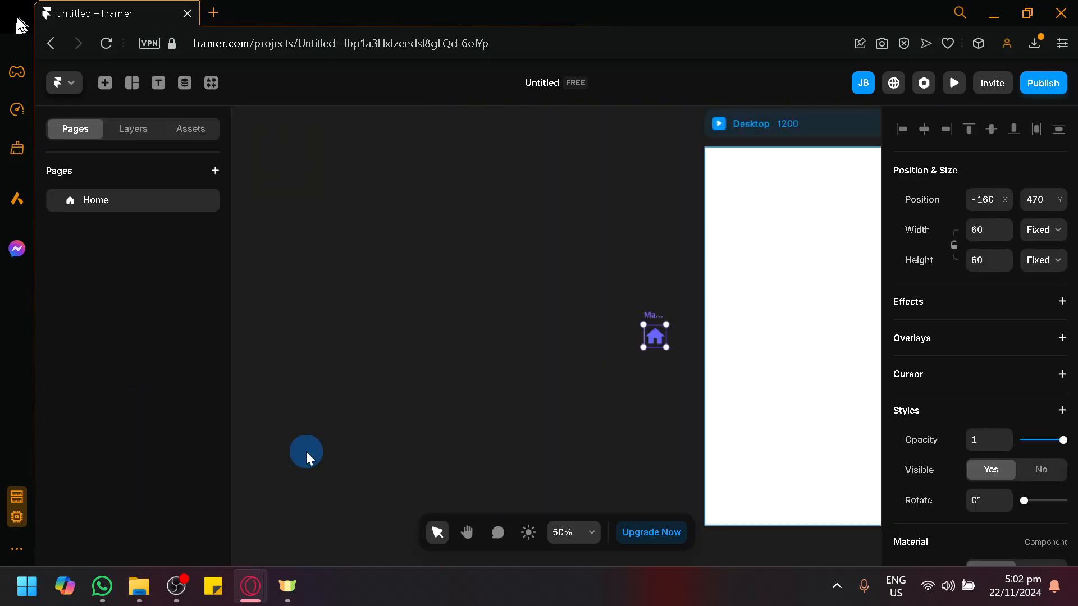
click(668, 336)
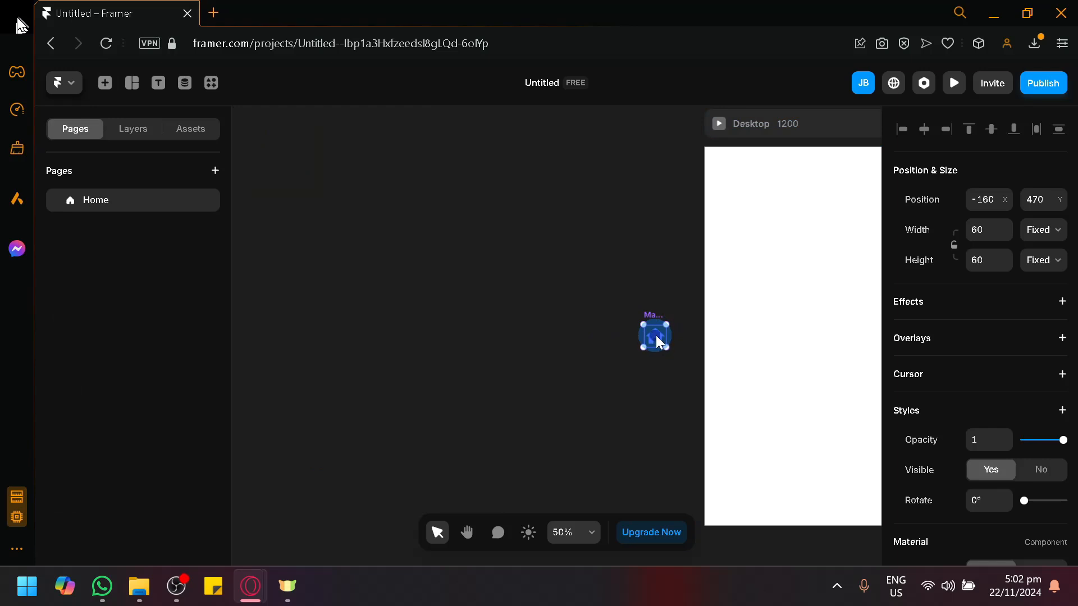
key(Delete)
Browse the Interactive and Utility components in the element catalogue
click(104, 83)
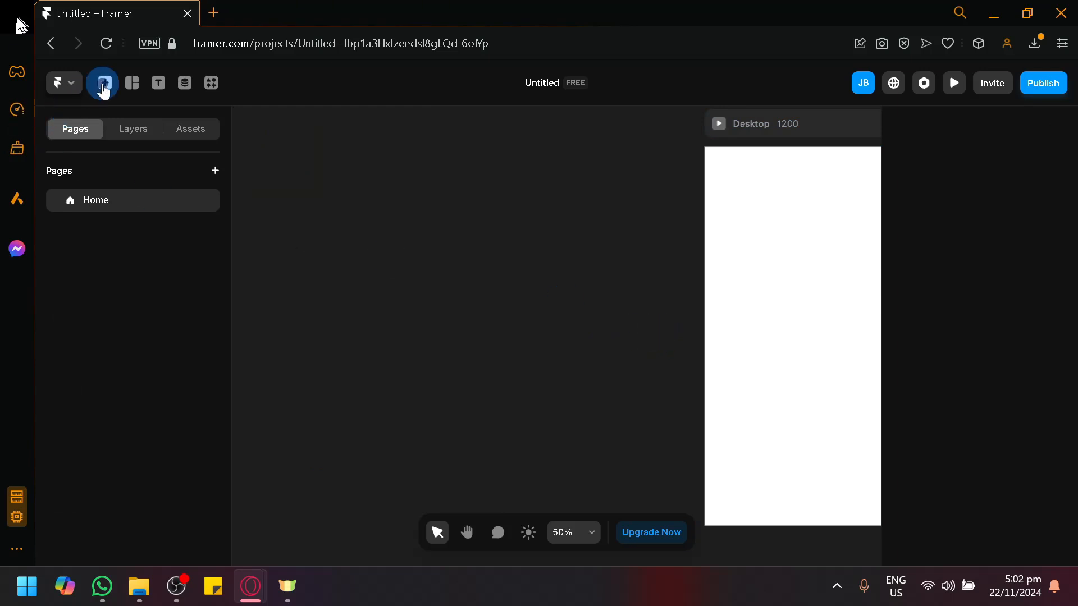
click(117, 456)
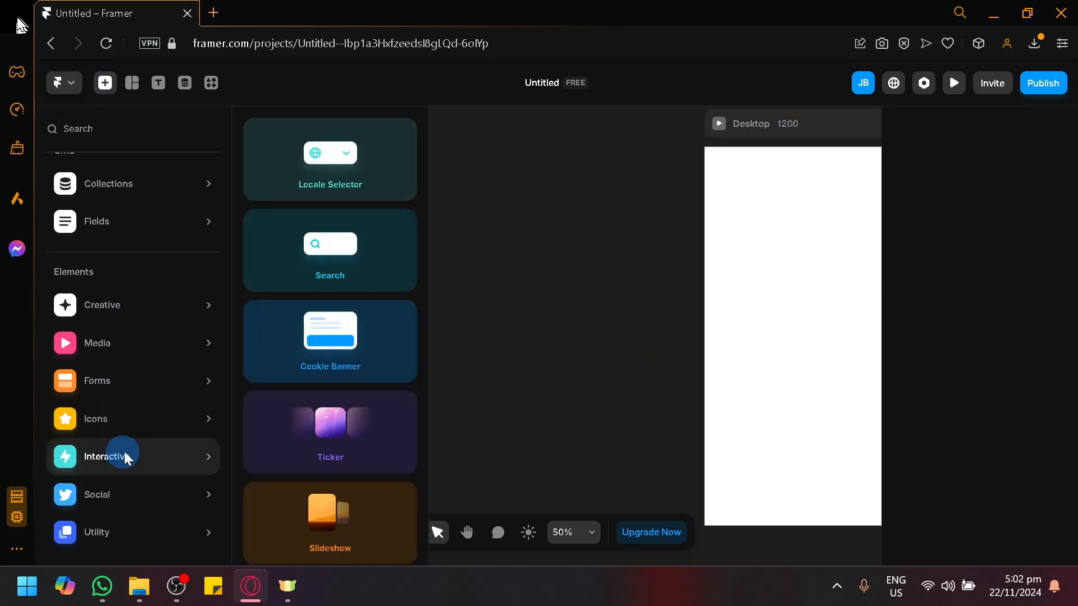
scroll(359, 477, down, 2)
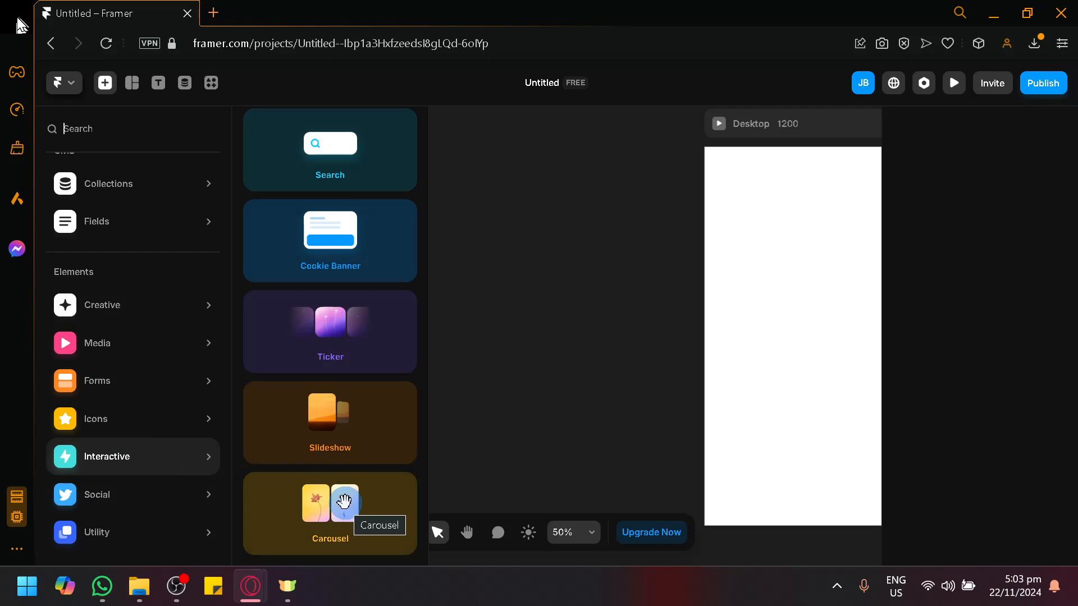
click(131, 538)
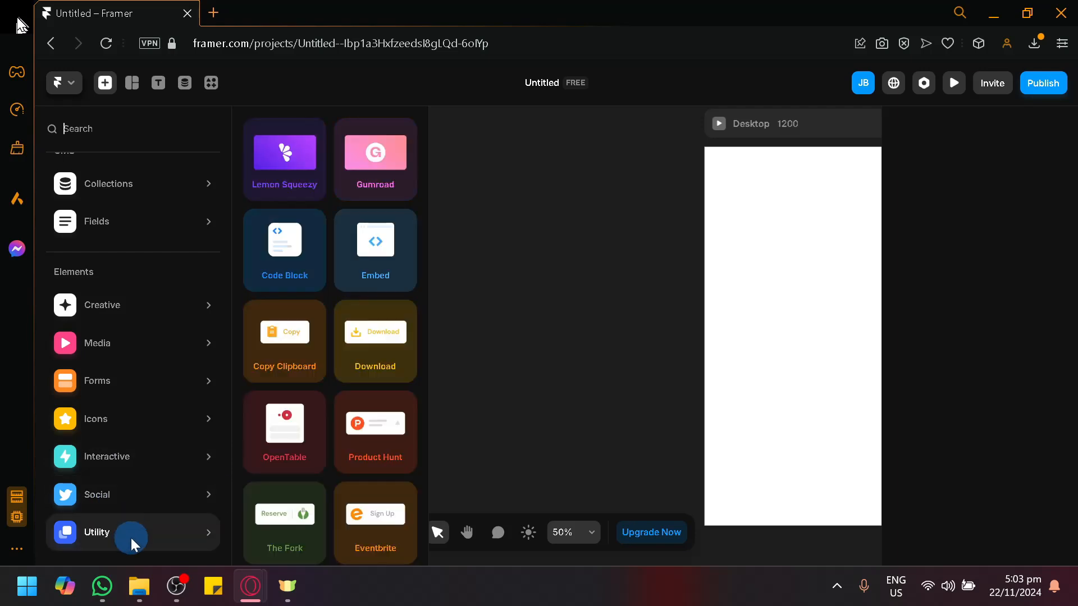
scroll(343, 469, down, 3)
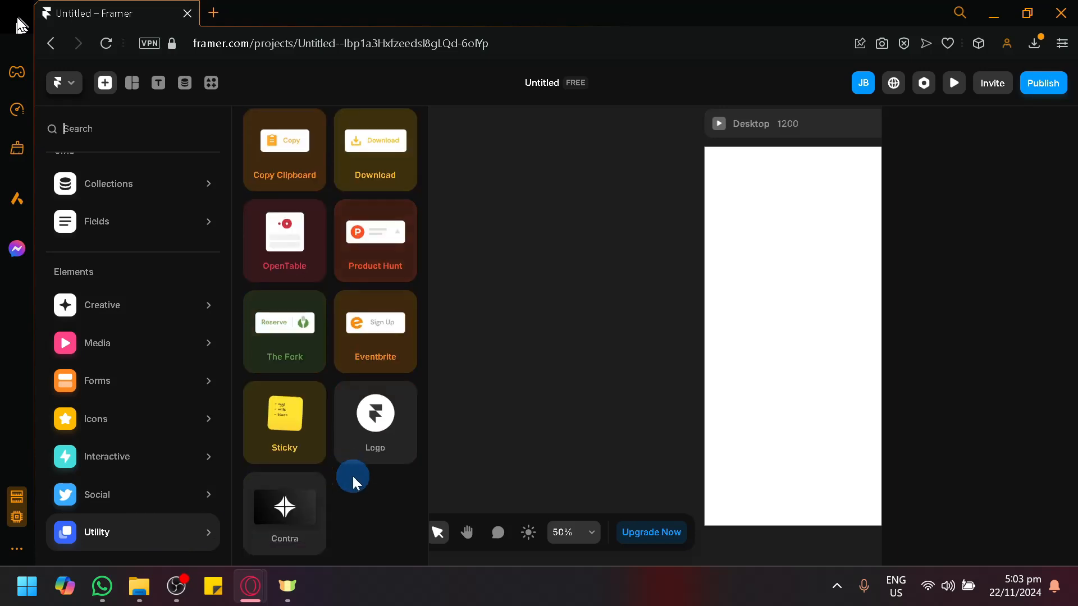
scroll(353, 476, up, 3)
Recentre the page, then browse the Light and Dark navigation bar presets
click(490, 385)
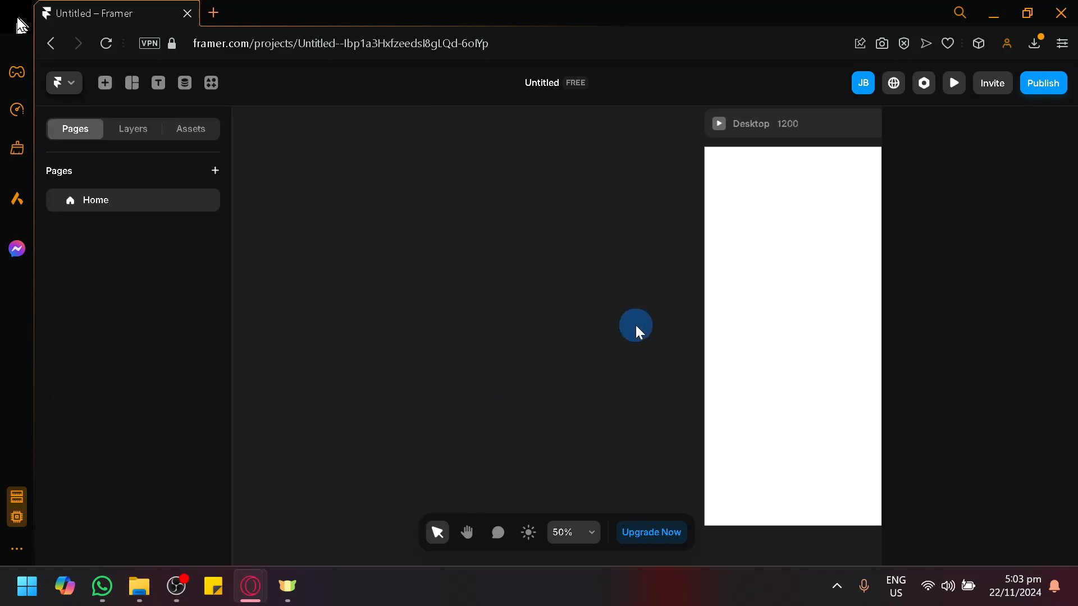
drag(636, 326, 256, 290)
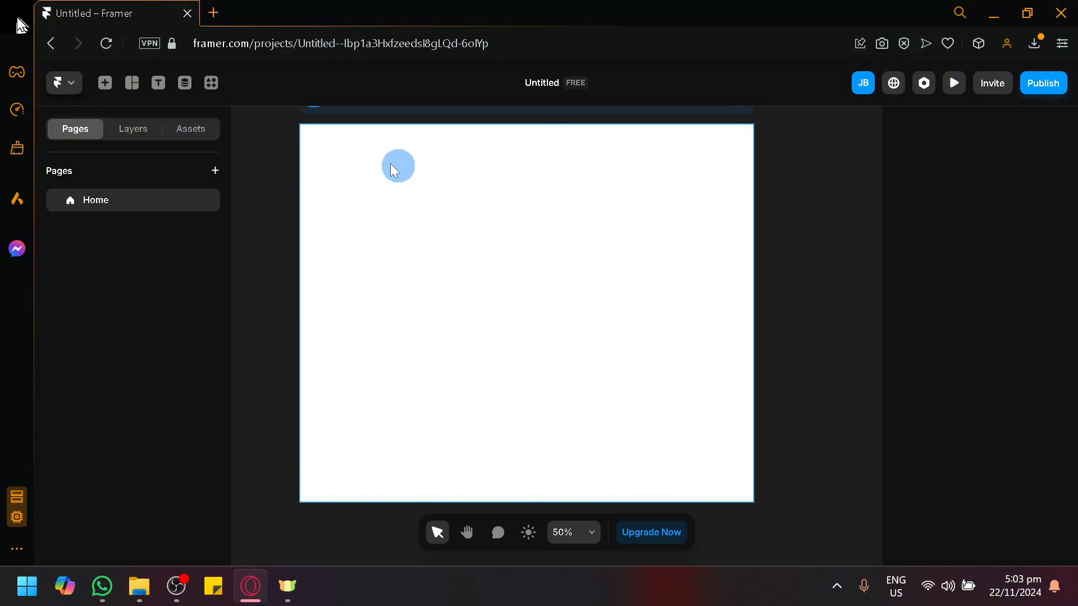
click(105, 83)
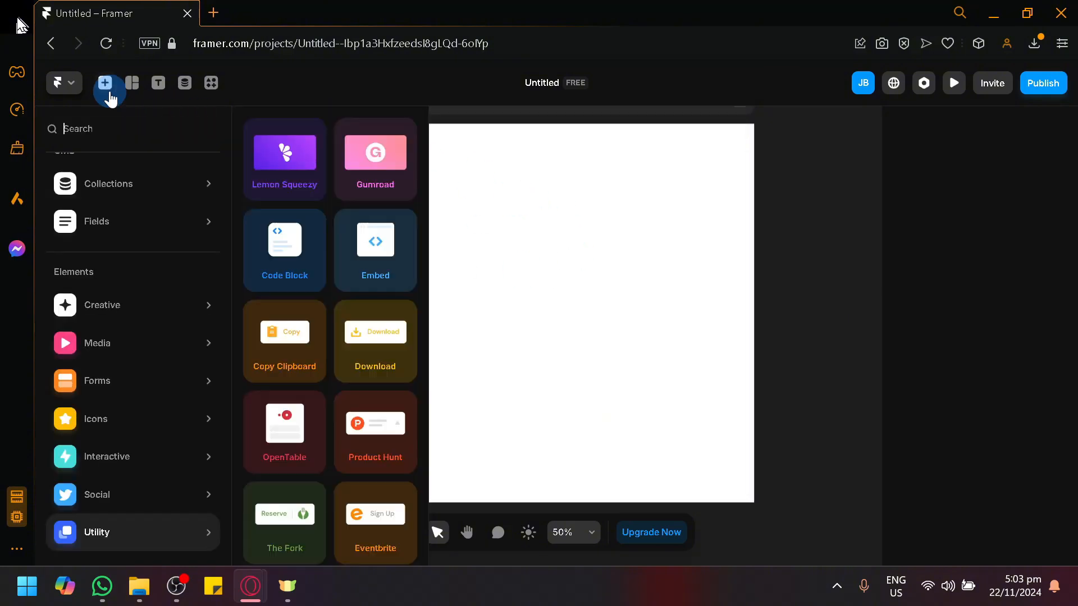
click(122, 281)
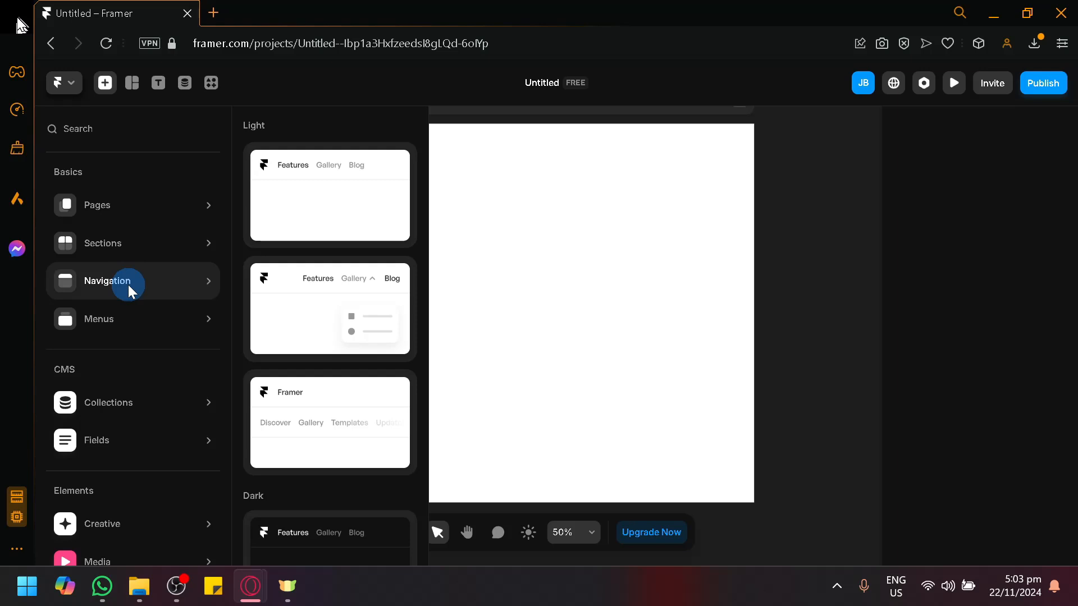
click(374, 306)
scroll(370, 314, down, 5)
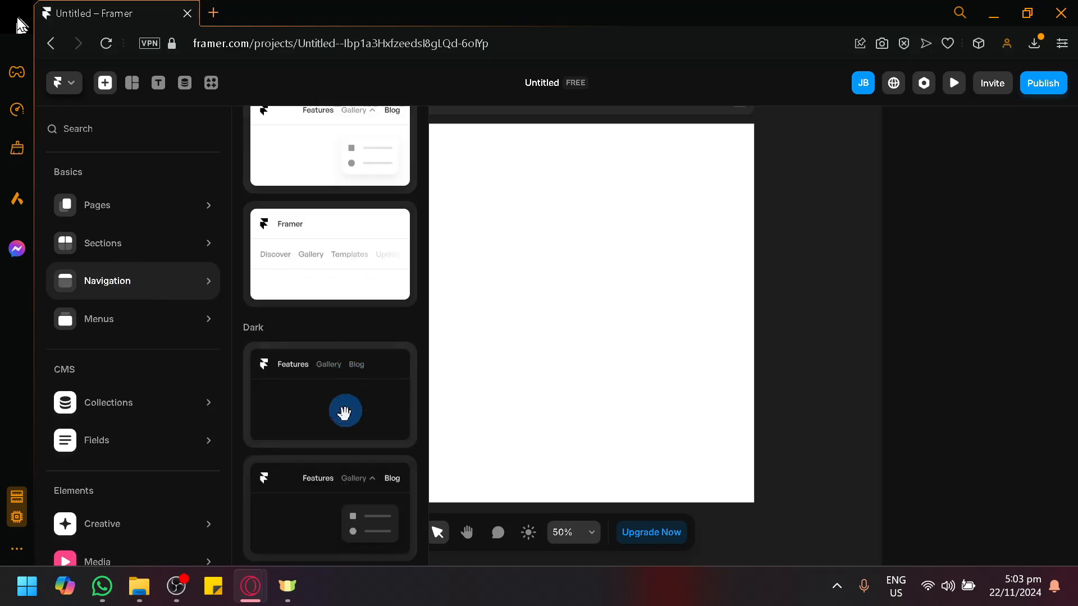
scroll(336, 432, up, 5)
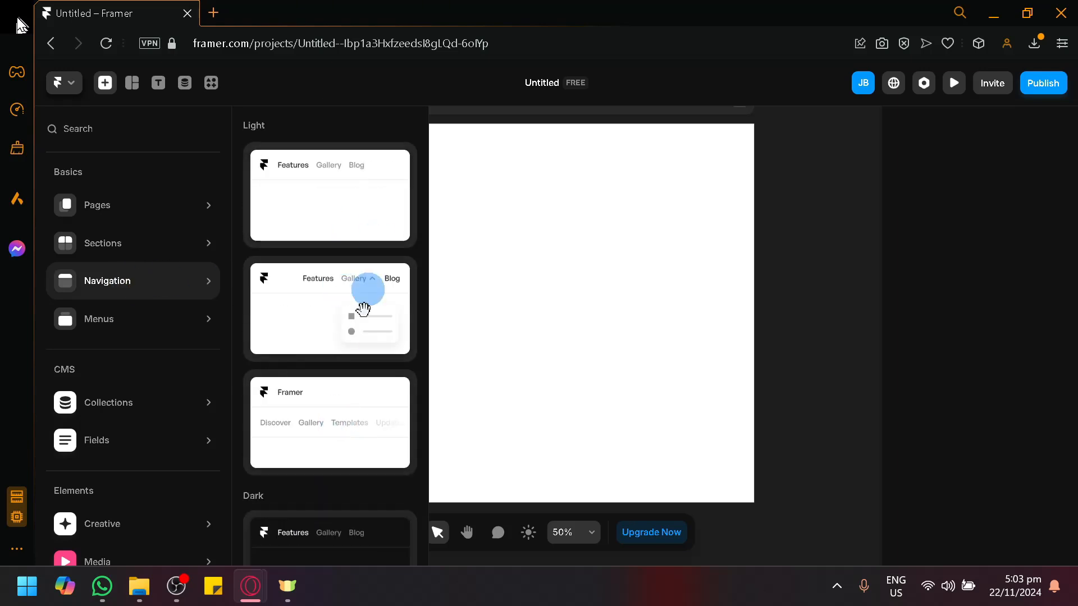
scroll(335, 436, down, 5)
scroll(344, 333, up, 5)
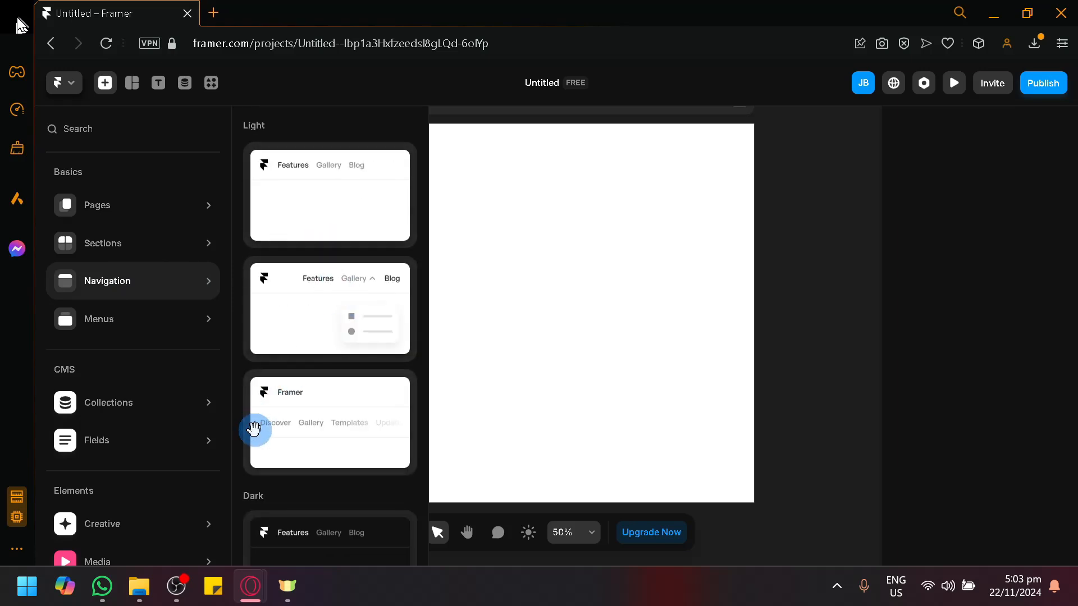
Insert a Light navbar with Product, Resources, Community, Changelog and Pricing links
click(298, 294)
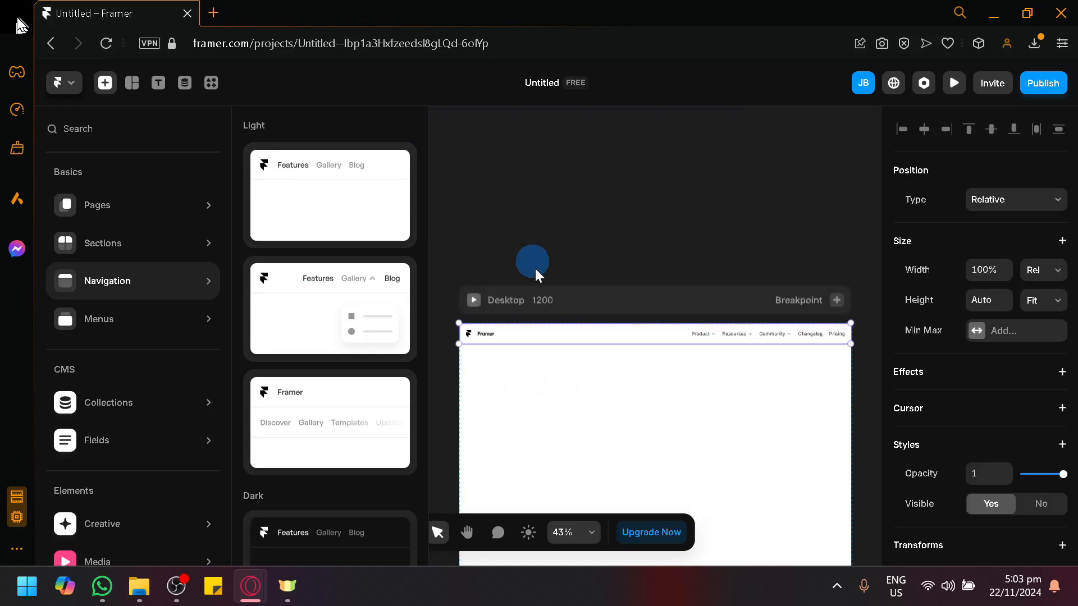
key(space)
drag(666, 216, 582, 132)
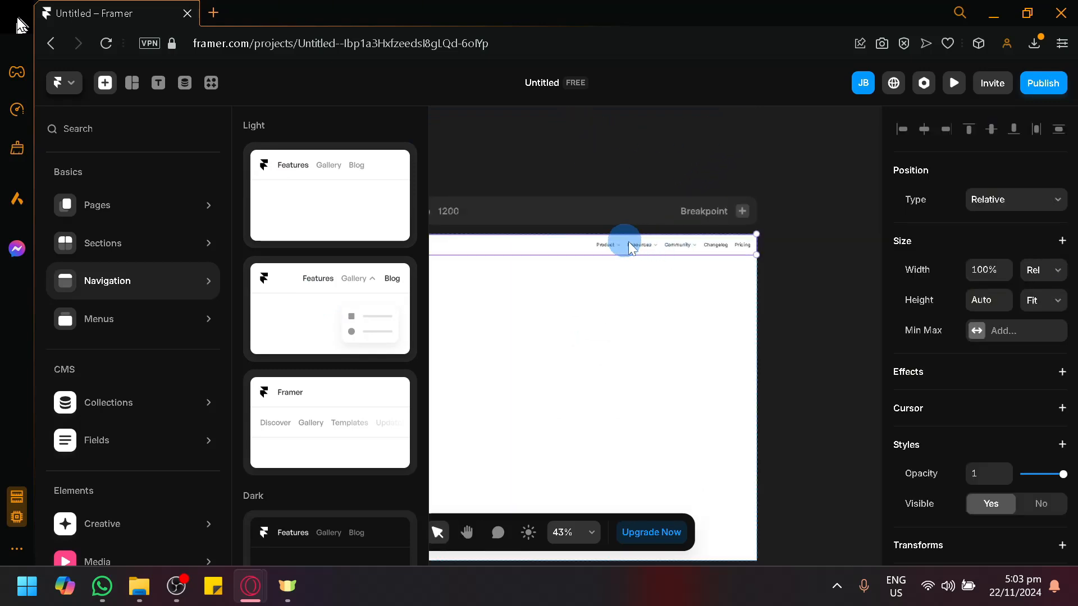
key(space)
drag(598, 298, 673, 277)
click(515, 135)
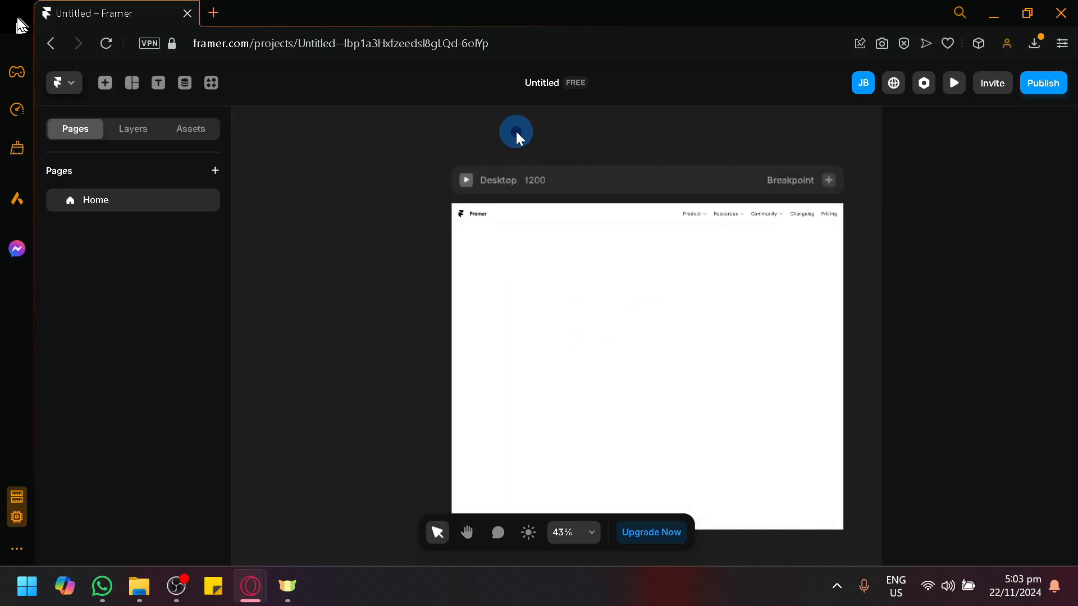
Open the Navigation component and inspect its Links dropdown cards, such as Links: Community
click(722, 219)
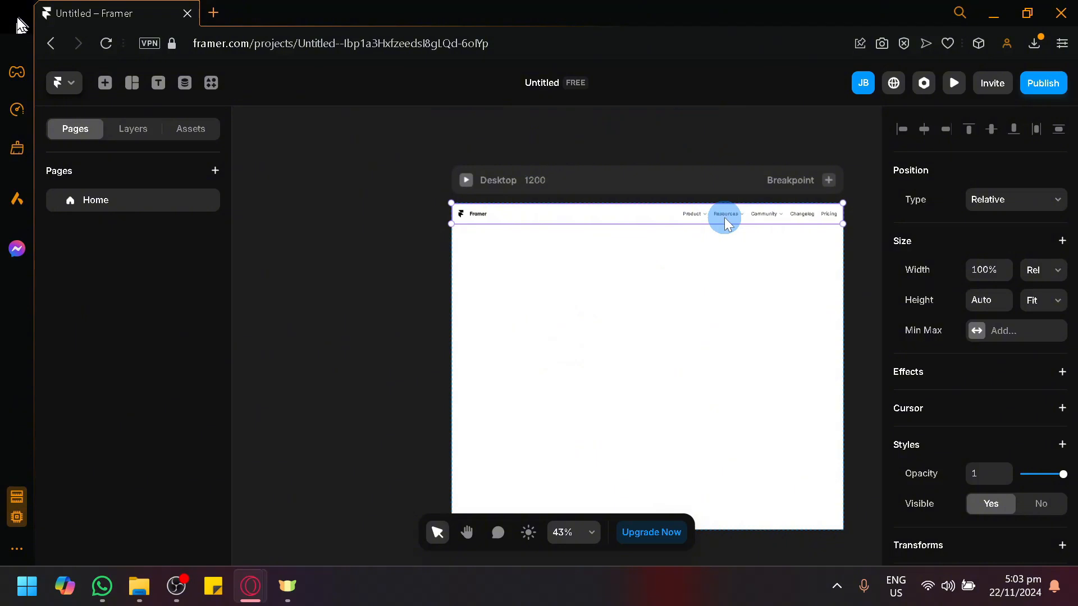
double_click(577, 215)
key(space)
drag(412, 302, 607, 277)
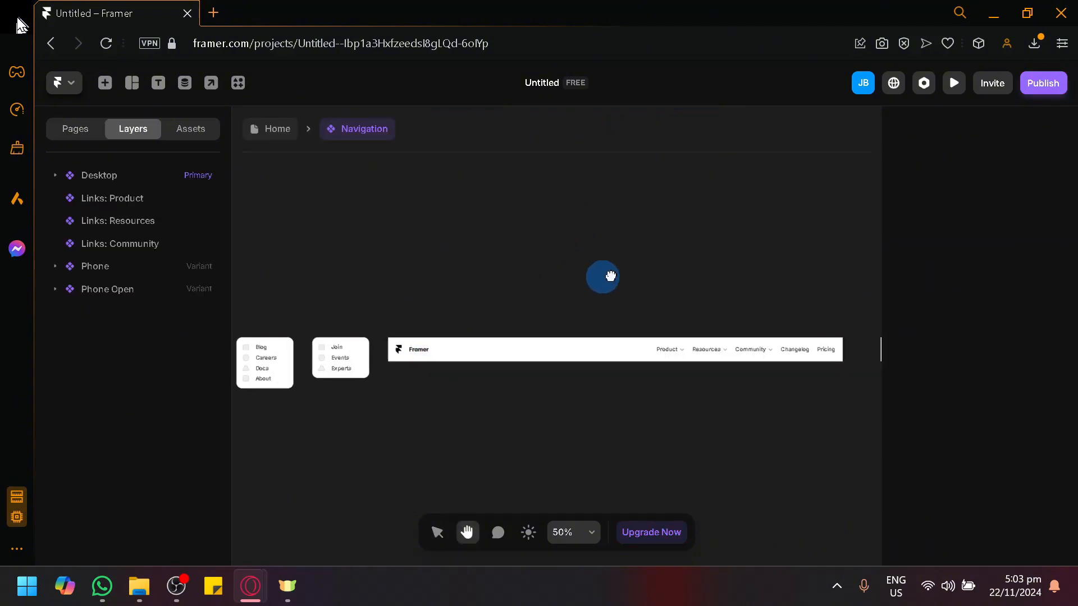
click(328, 331)
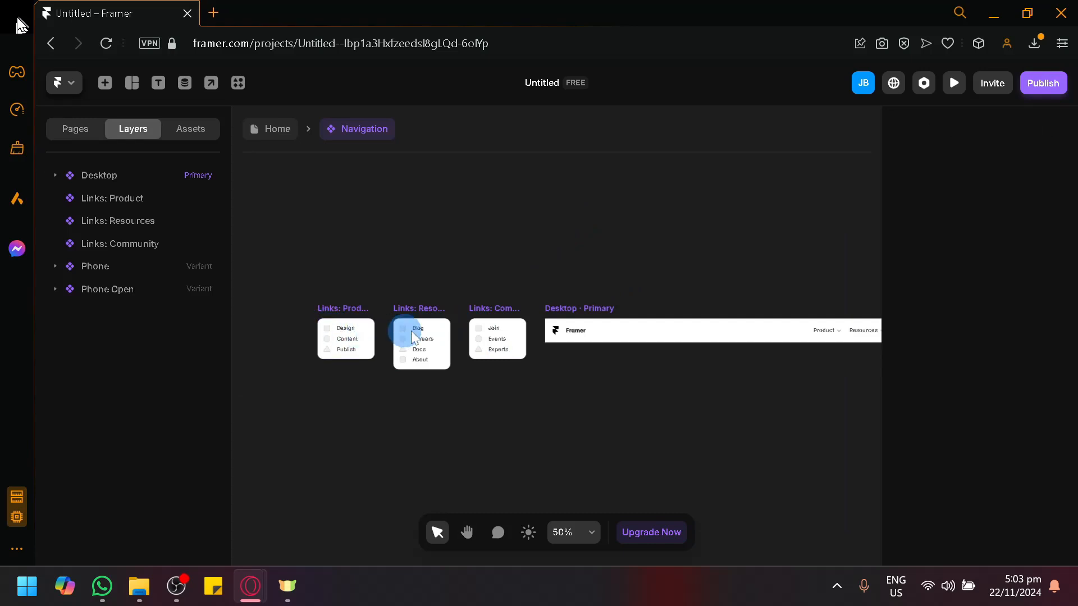
click(490, 336)
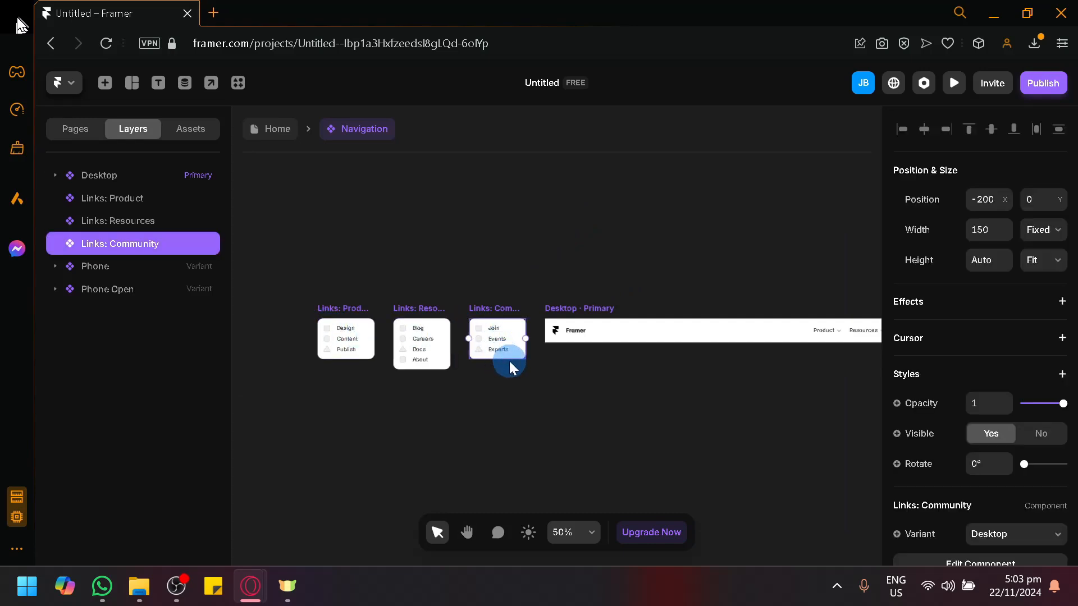
double_click(509, 358)
click(506, 419)
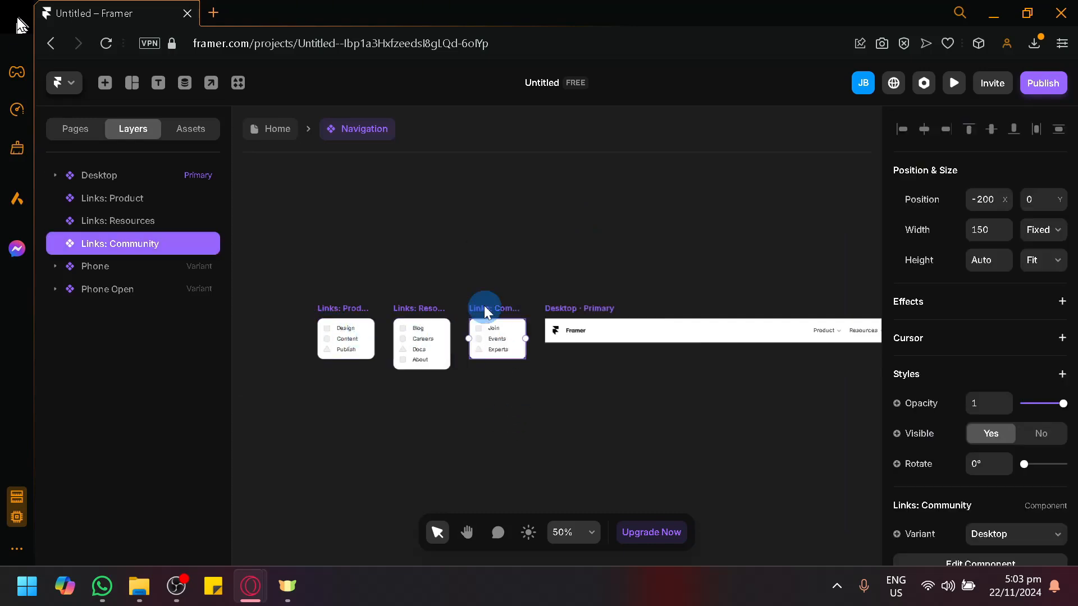
drag(562, 396, 439, 410)
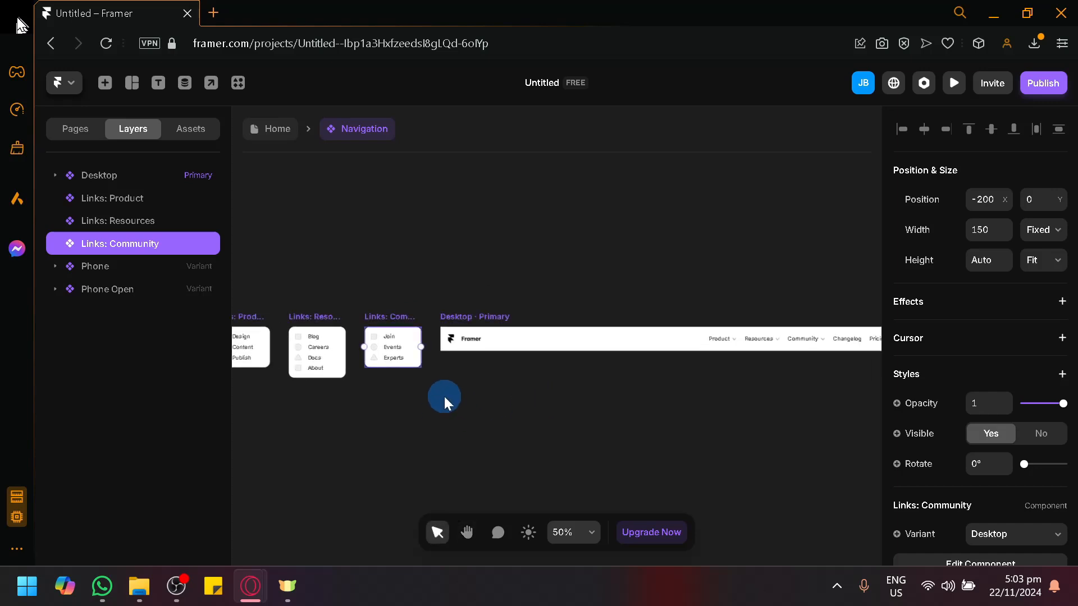
click(281, 129)
drag(369, 194, 317, 188)
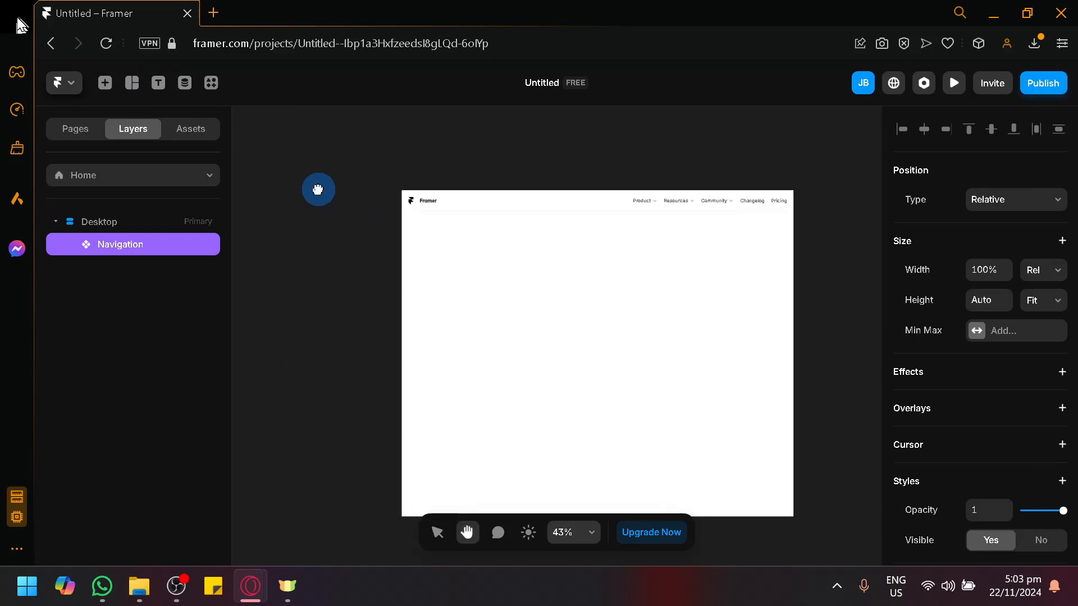
scroll(965, 332, down, 4)
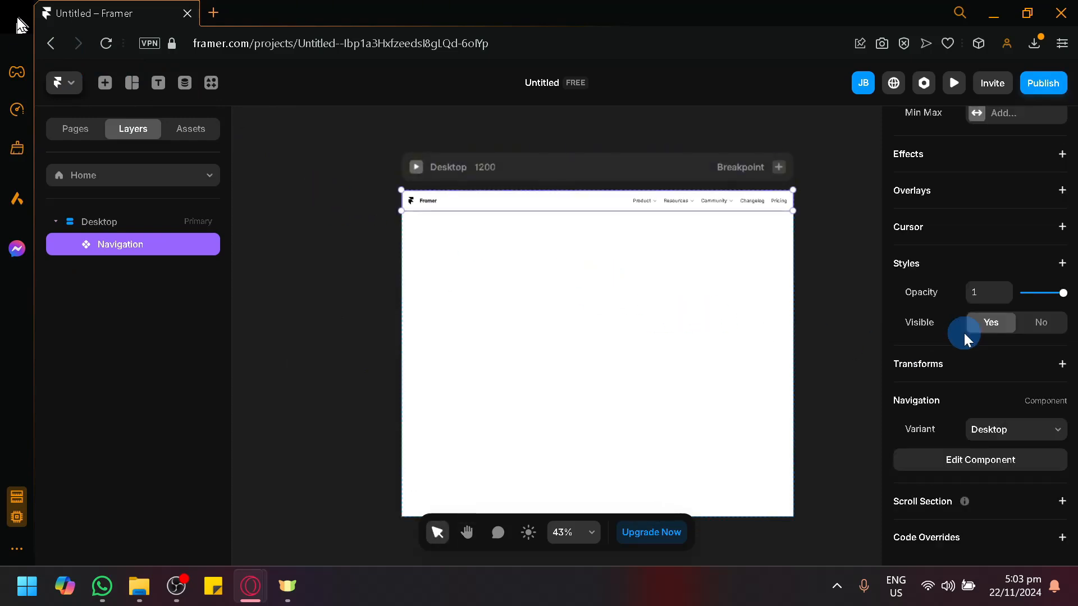
double_click(551, 197)
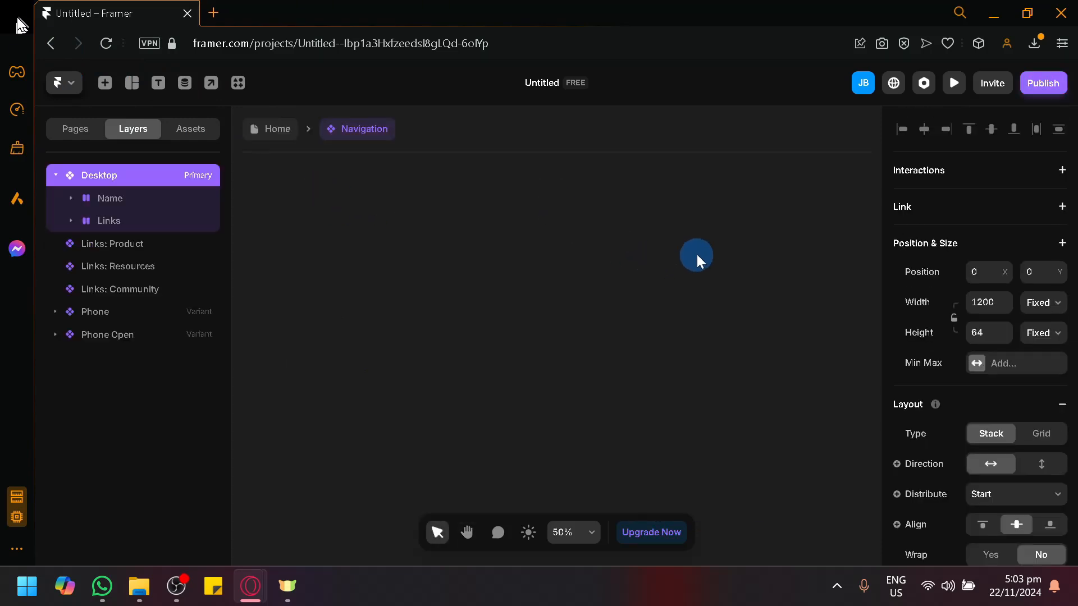
scroll(1048, 337, down, 10)
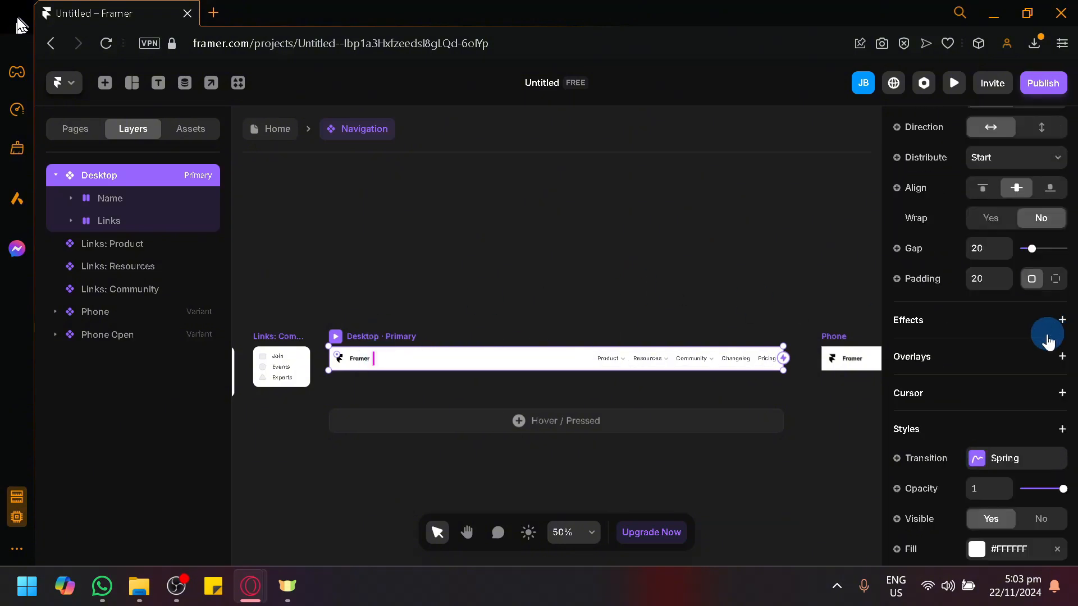
click(976, 247)
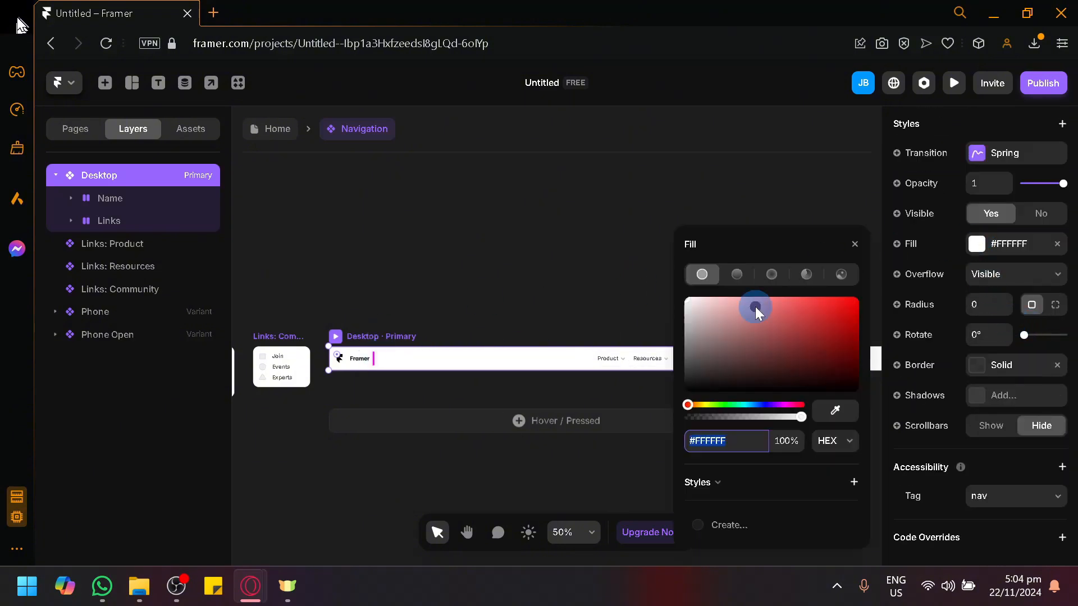
drag(755, 306, 619, 237)
click(619, 237)
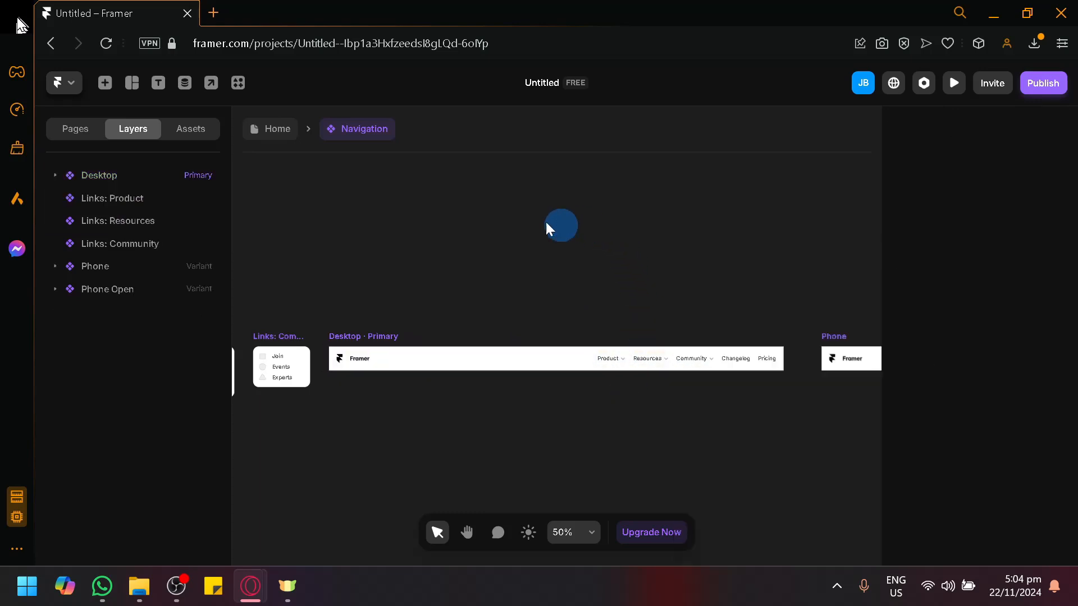
click(266, 123)
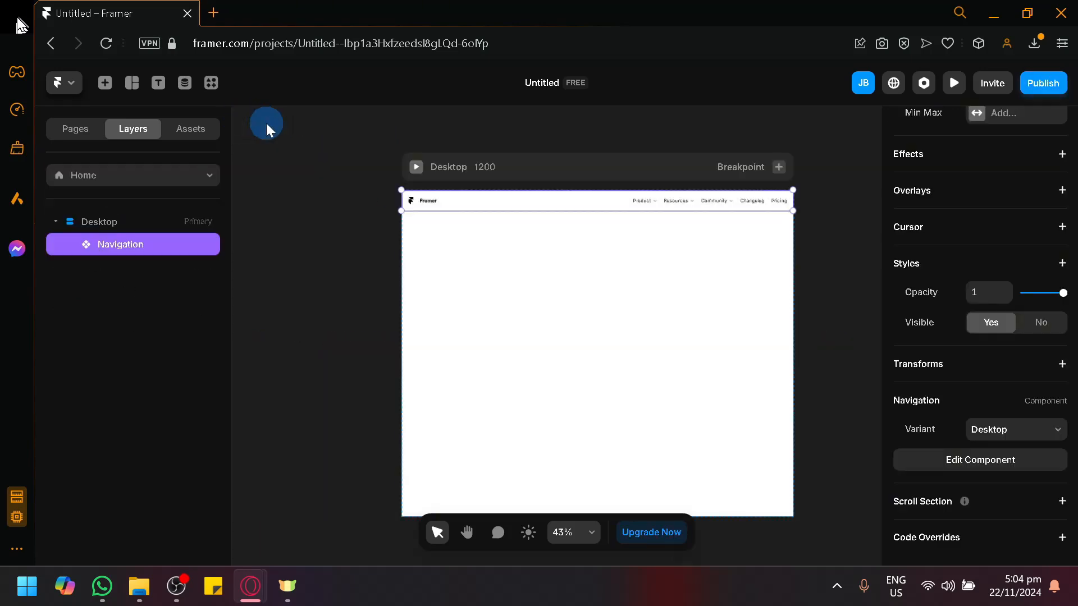
Insert the 'Add Sections or Complete Pages' two-column text-and-image section below the navbar
click(105, 82)
click(216, 236)
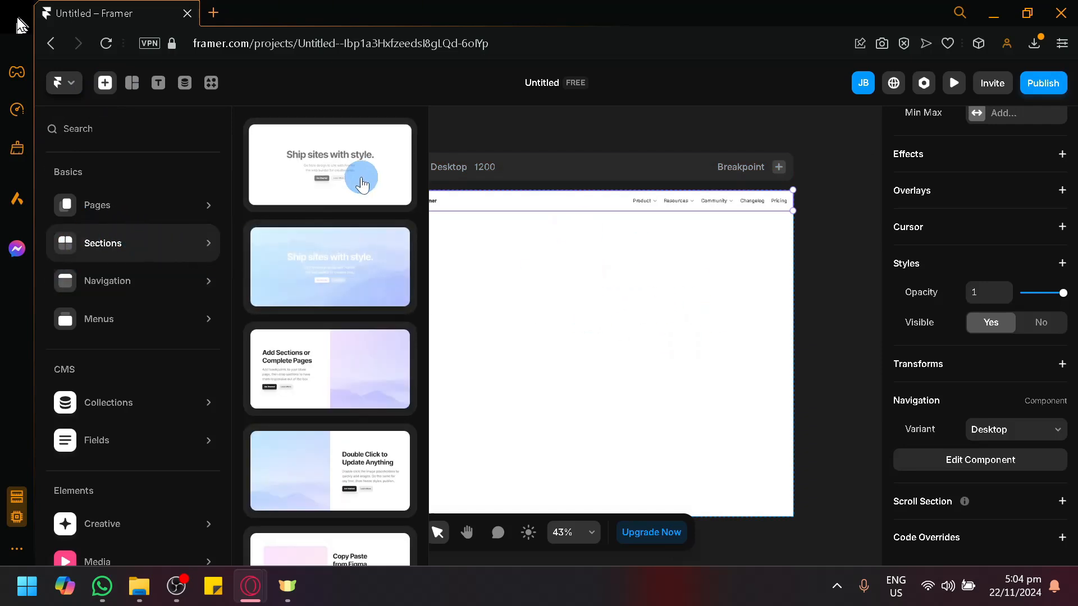
scroll(348, 311, down, 3)
scroll(343, 371, down, 5)
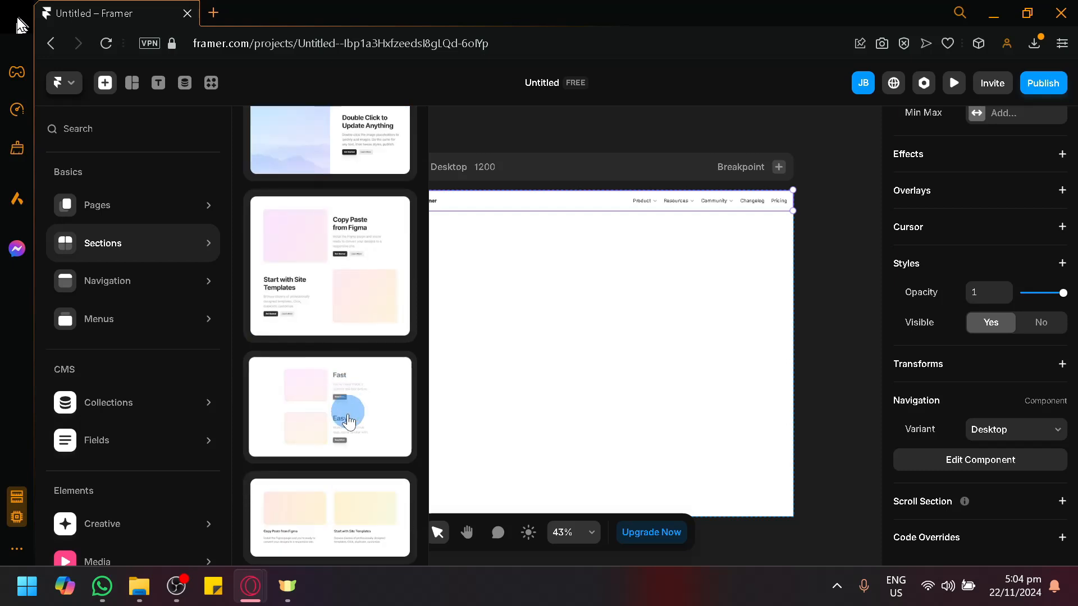
scroll(348, 415, up, 8)
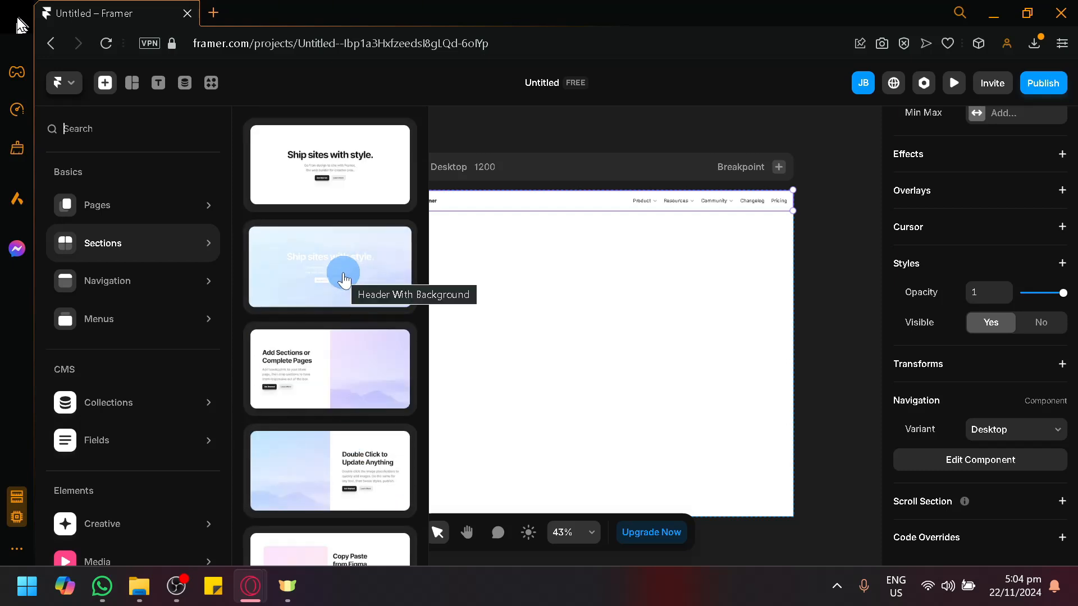
click(339, 364)
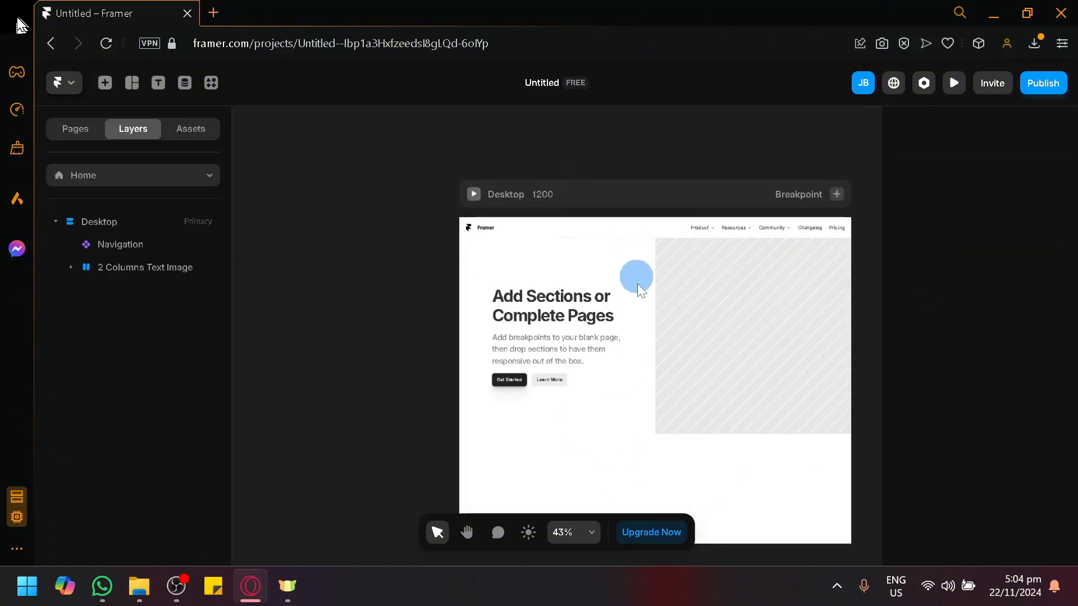
Fill the section's image area with the pug photo pexels-charlesdeluvio-1851164.jpg
double_click(712, 339)
click(752, 325)
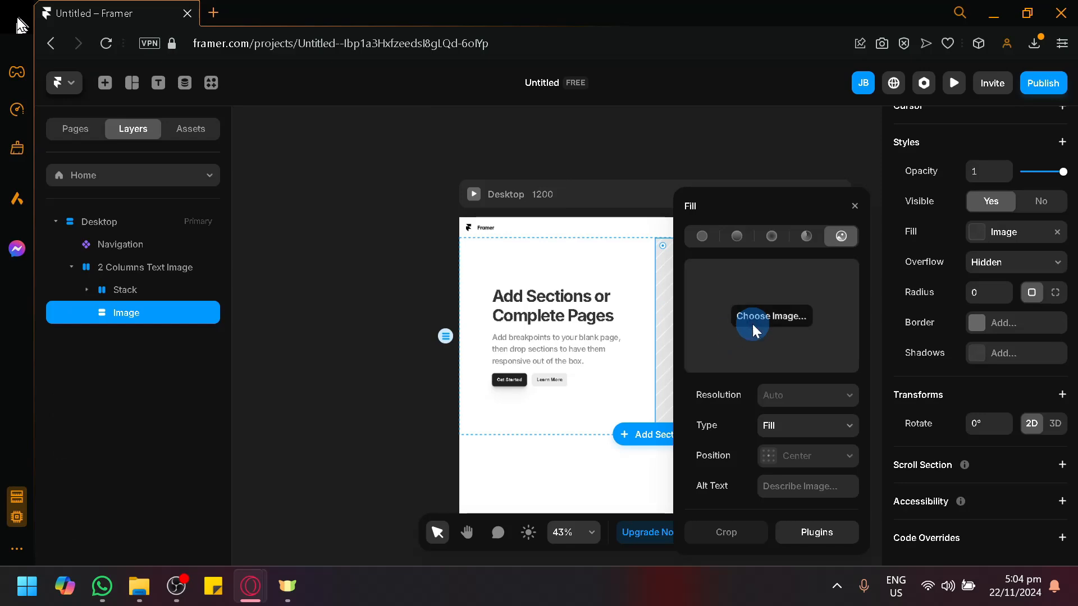
click(709, 356)
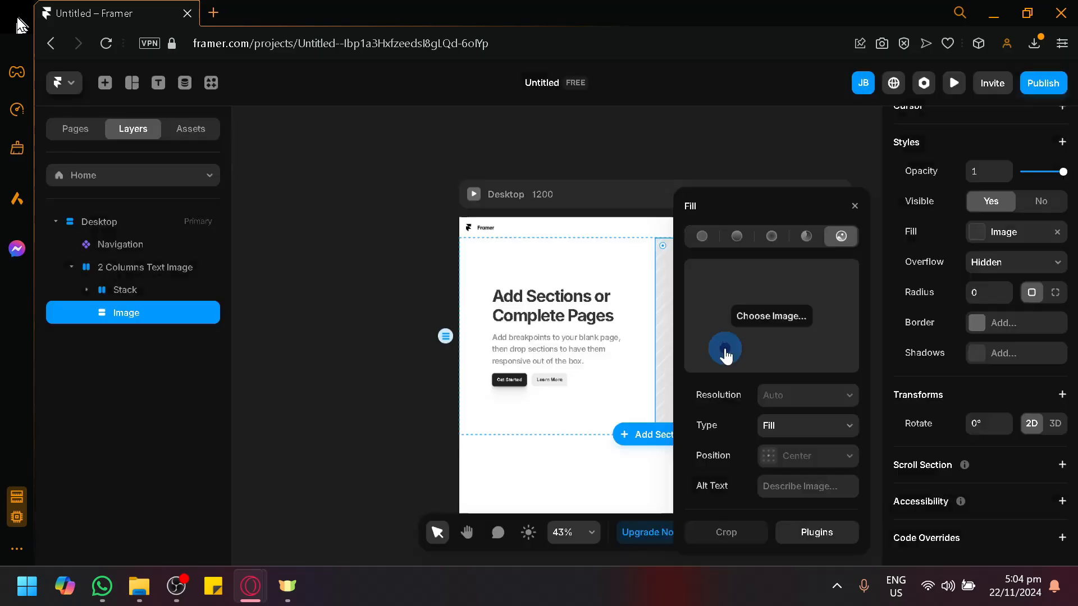
key(space)
drag(659, 147, 465, 118)
scroll(464, 118, down, 1)
click(853, 207)
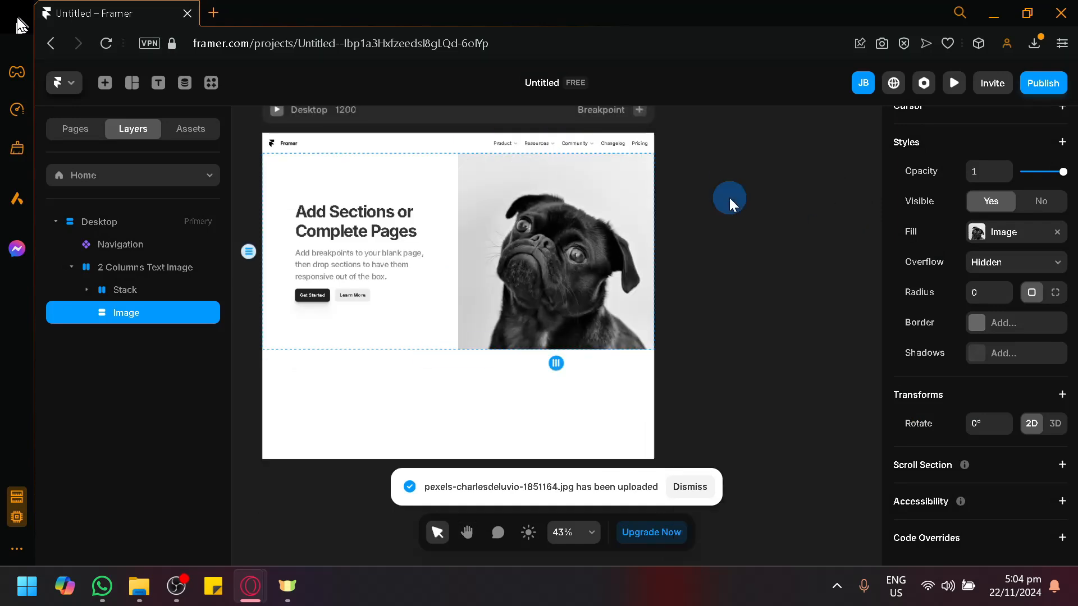
click(730, 199)
key(space)
drag(722, 251, 756, 268)
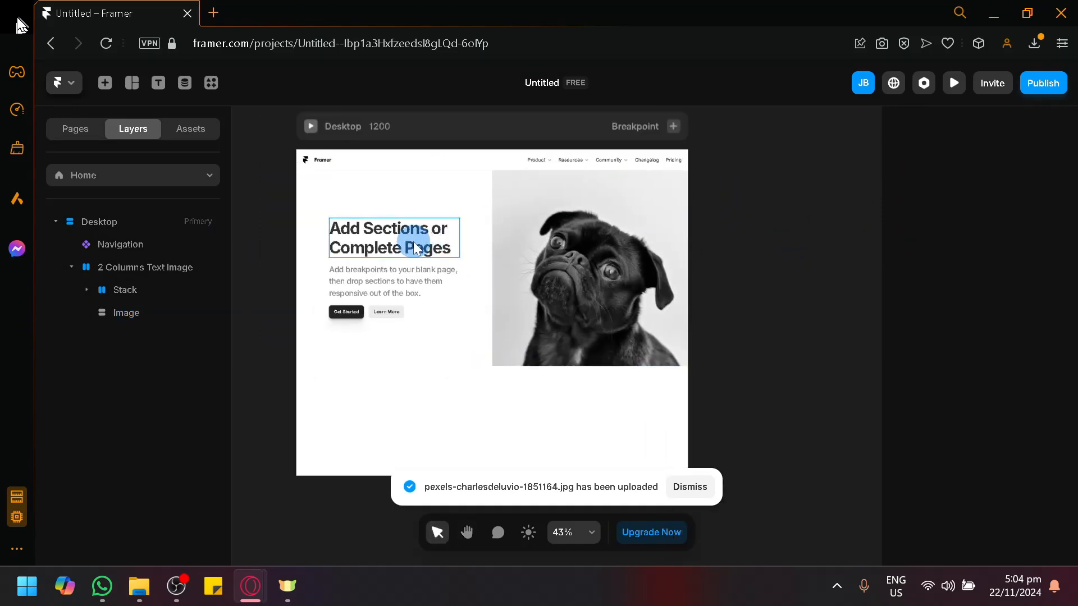
Change the hero heading to 'Christmas Discount! 50%'
click(415, 249)
double_click(415, 248)
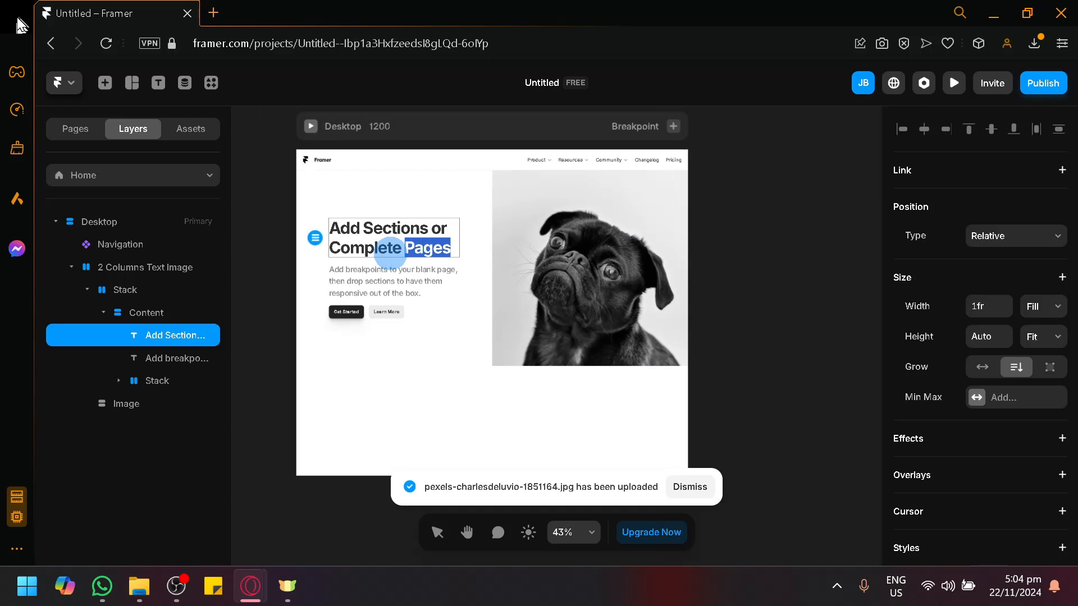
triple_click(390, 255)
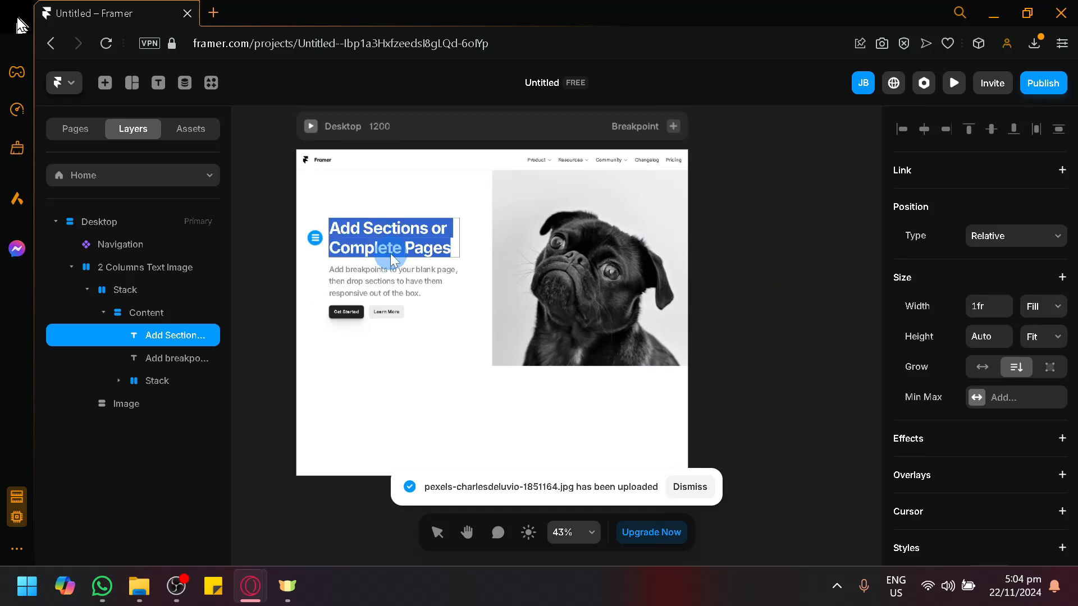
text(Christma)
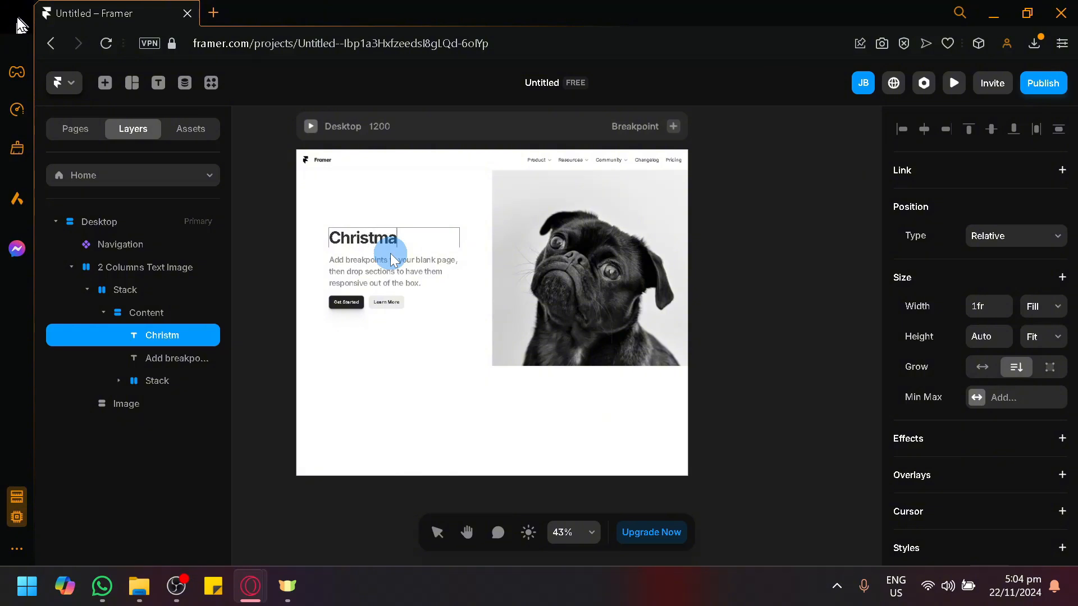
text(s Discount! 50%)
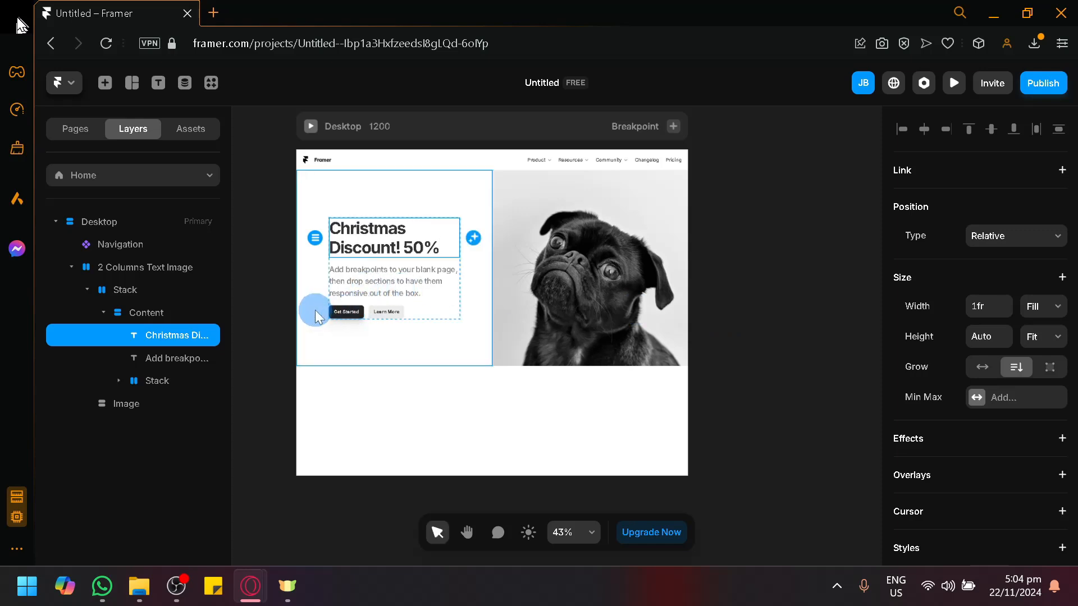
ctrl+scroll(355, 314, up, 5)
Relabel the two buttons 'Buy Now!' and 'View Shops!'
double_click(345, 311)
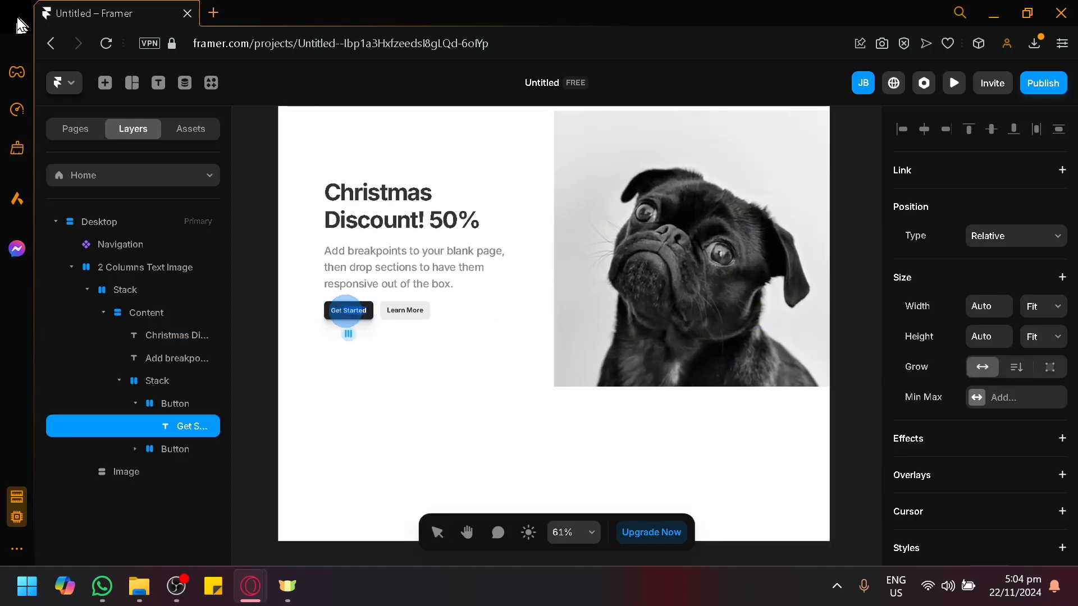
text(Buy Now)
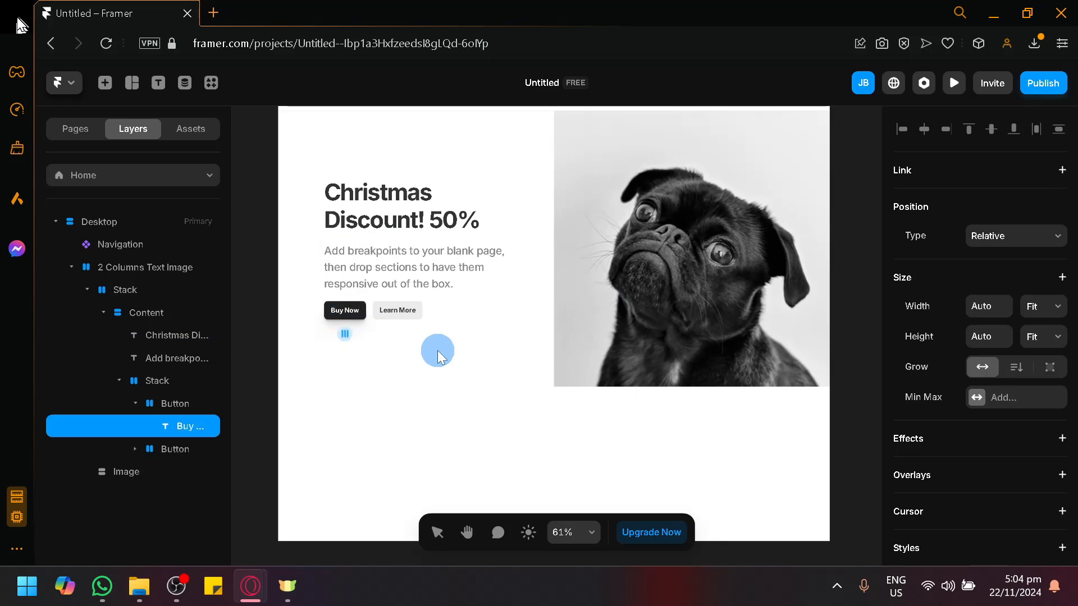
text(!)
double_click(413, 316)
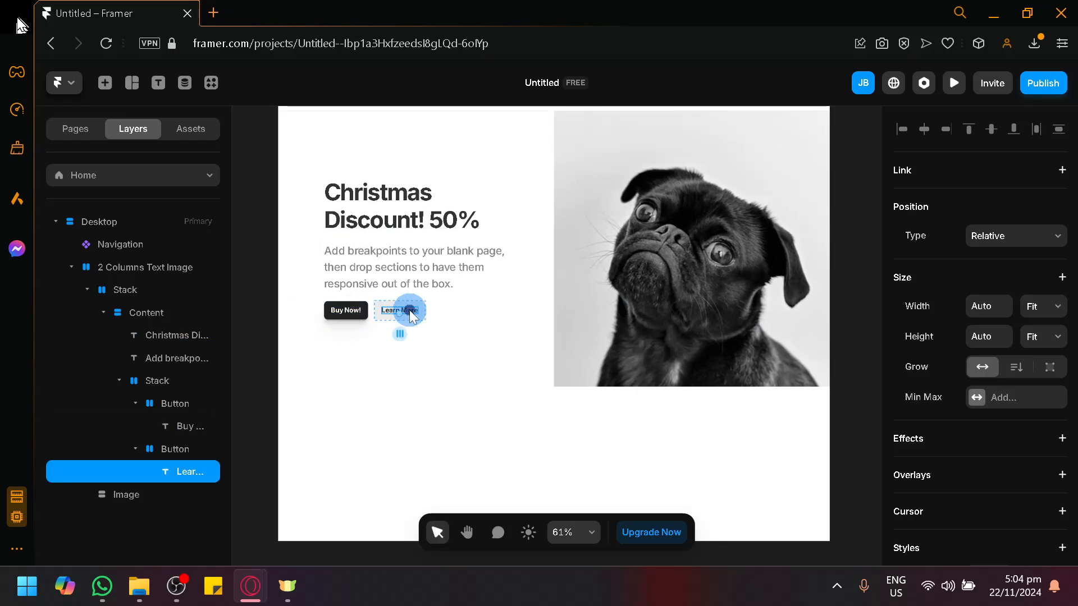
double_click(410, 313)
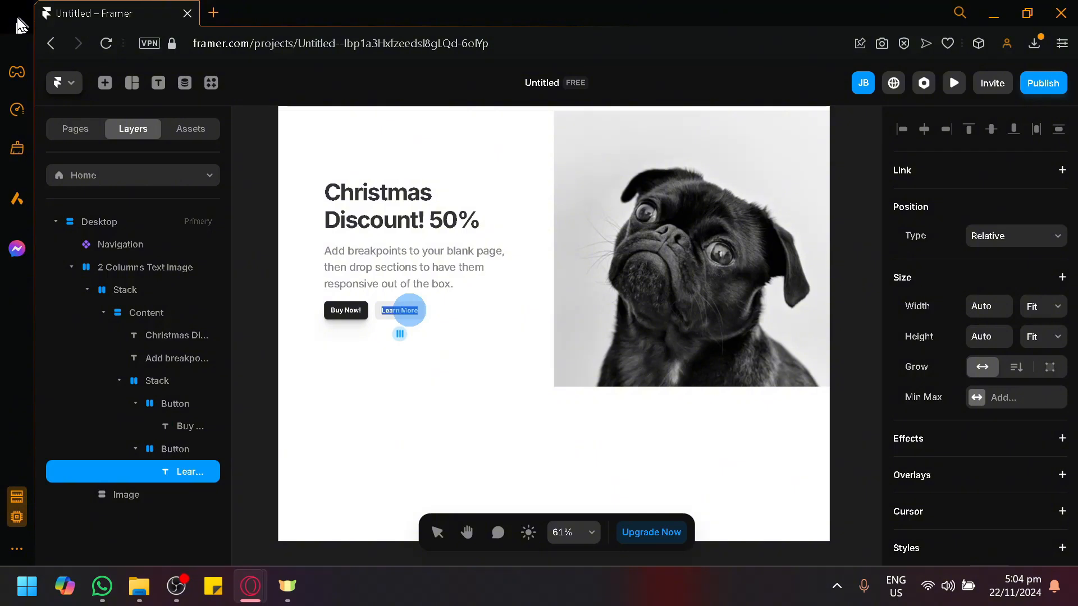
text(iew Shops!)
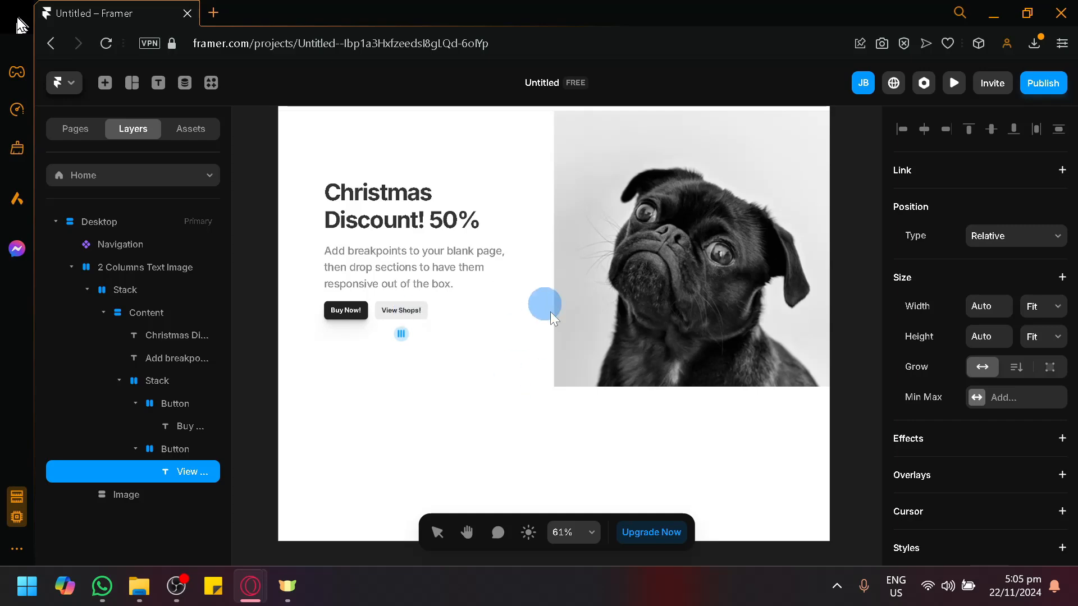
click(267, 331)
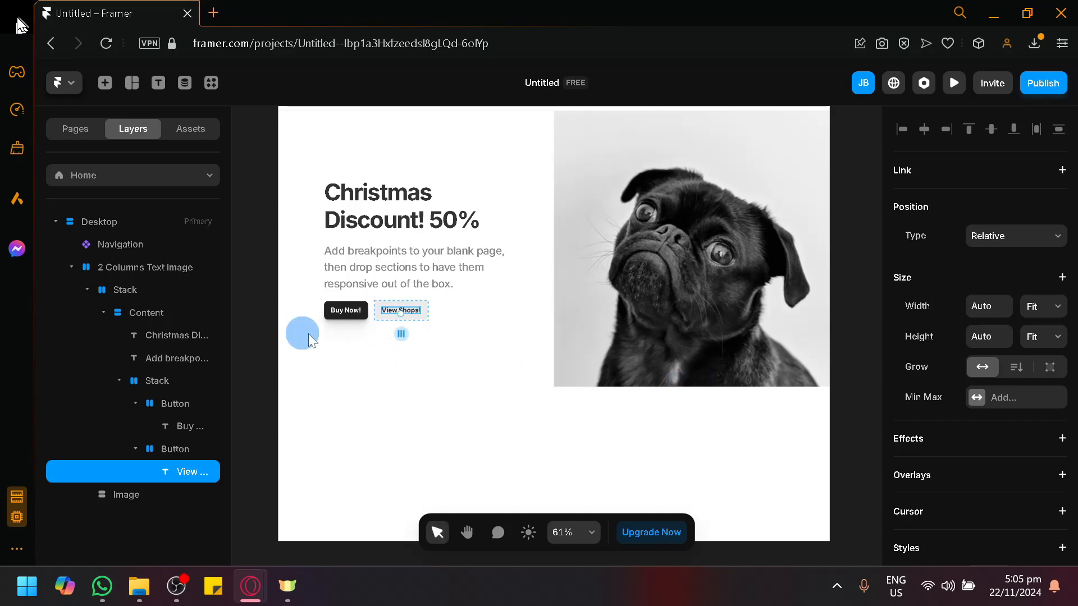
Change the hero heading text to 'STORE NAME'
scroll(702, 426, up, 3)
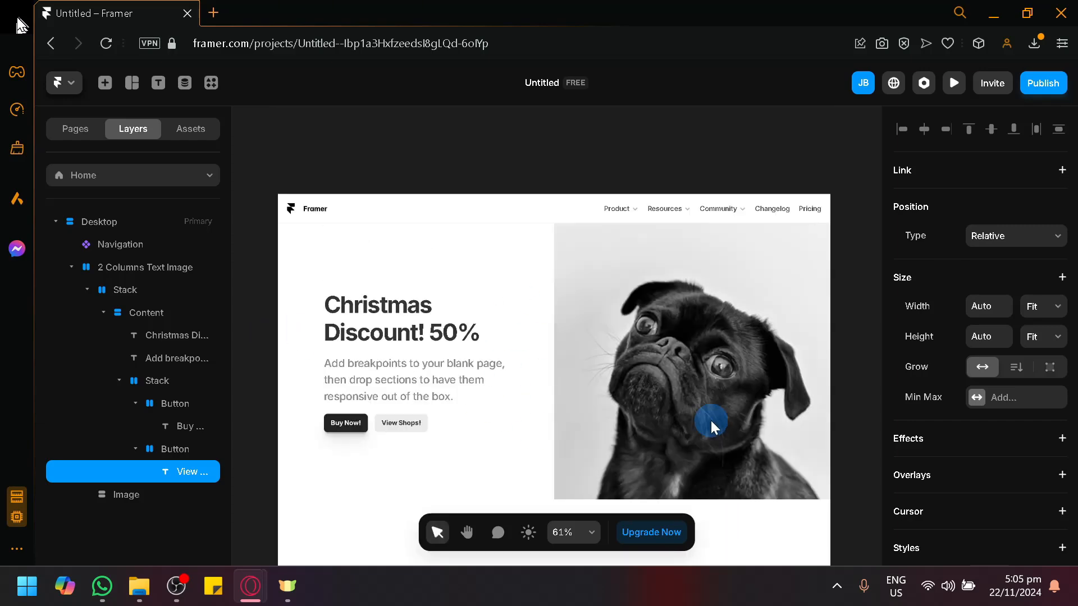
scroll(524, 303, down, 2)
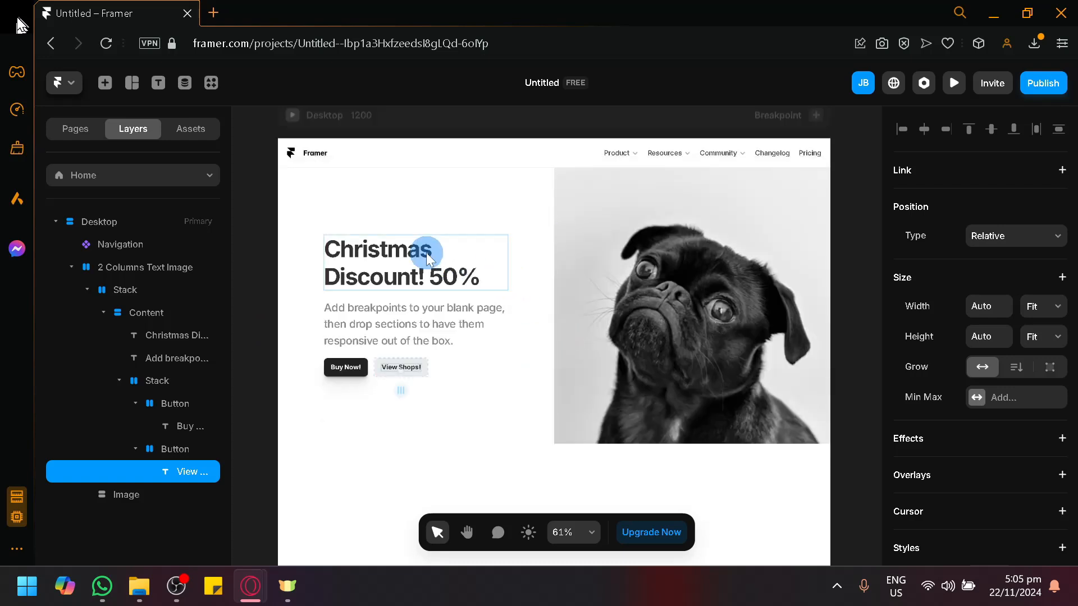
click(426, 253)
double_click(427, 252)
click(462, 273)
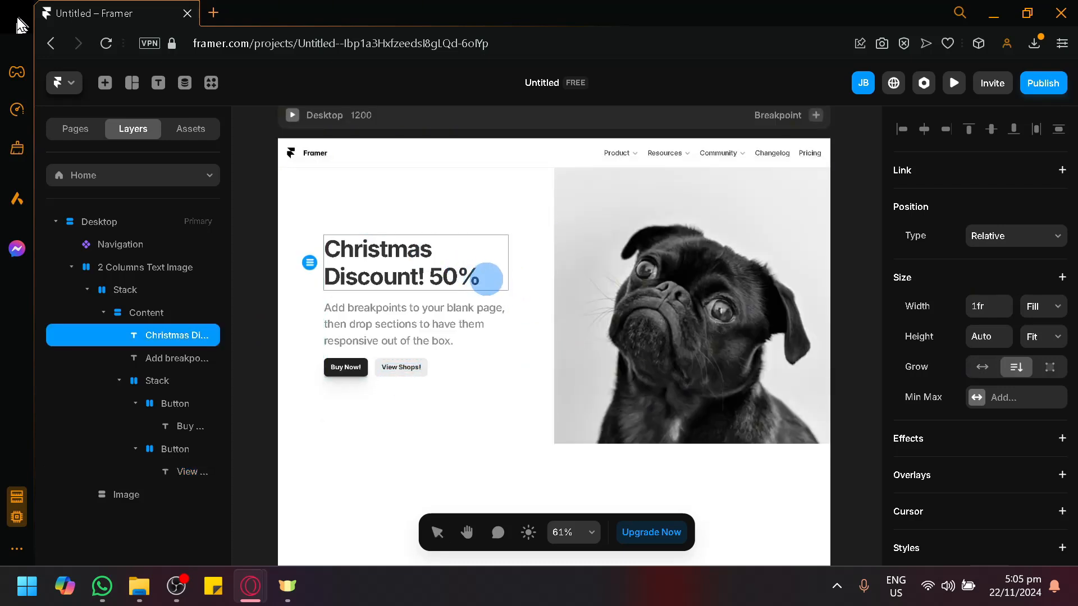
key(ctrl+a)
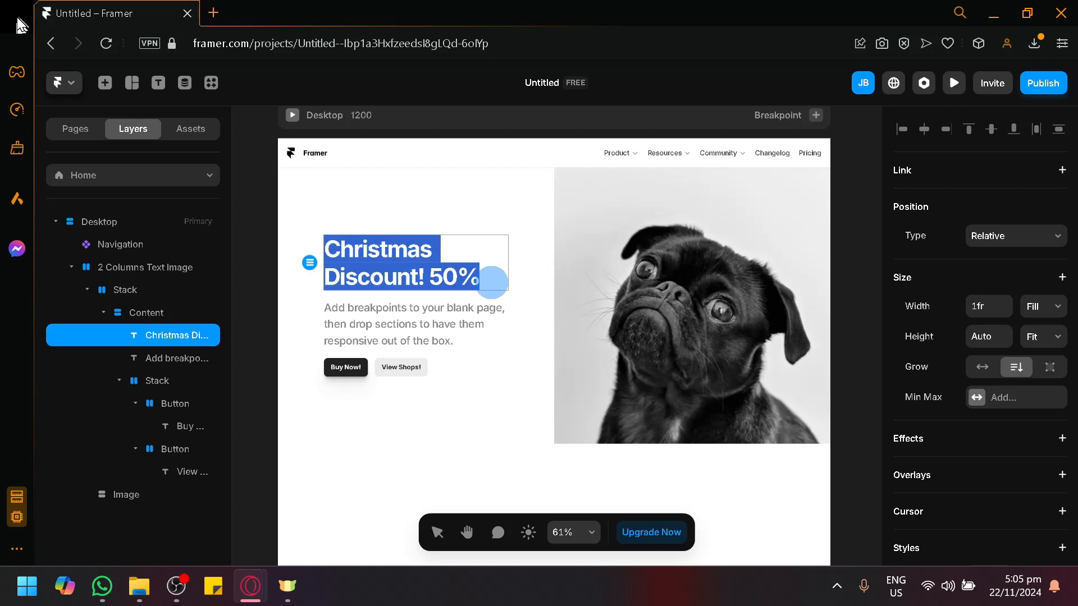
text(STORE NAME)
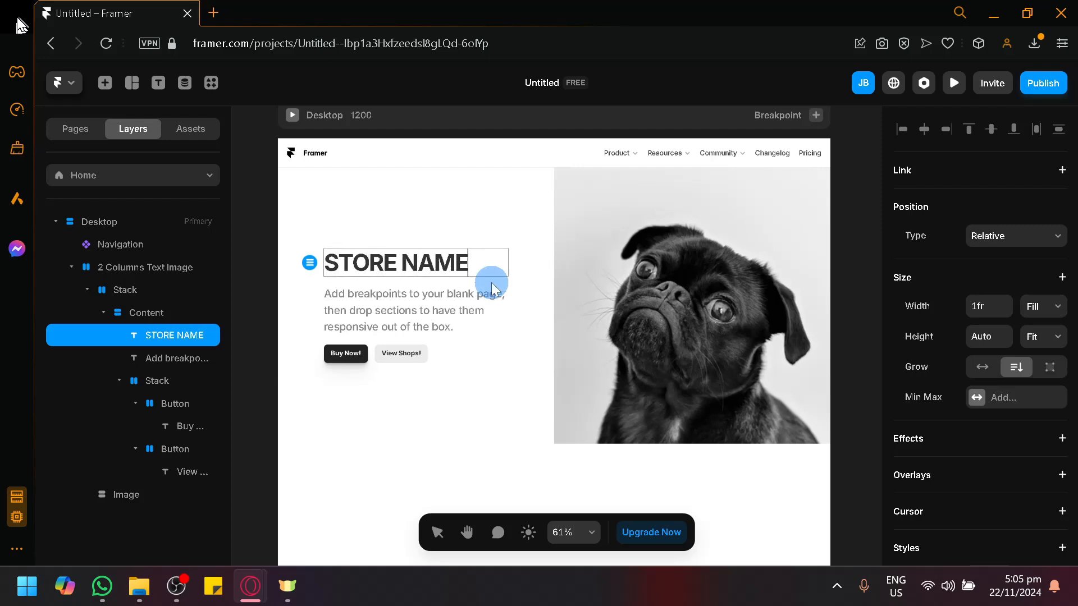
Replace the paragraph below the heading with 'Best pet related store!'
click(382, 305)
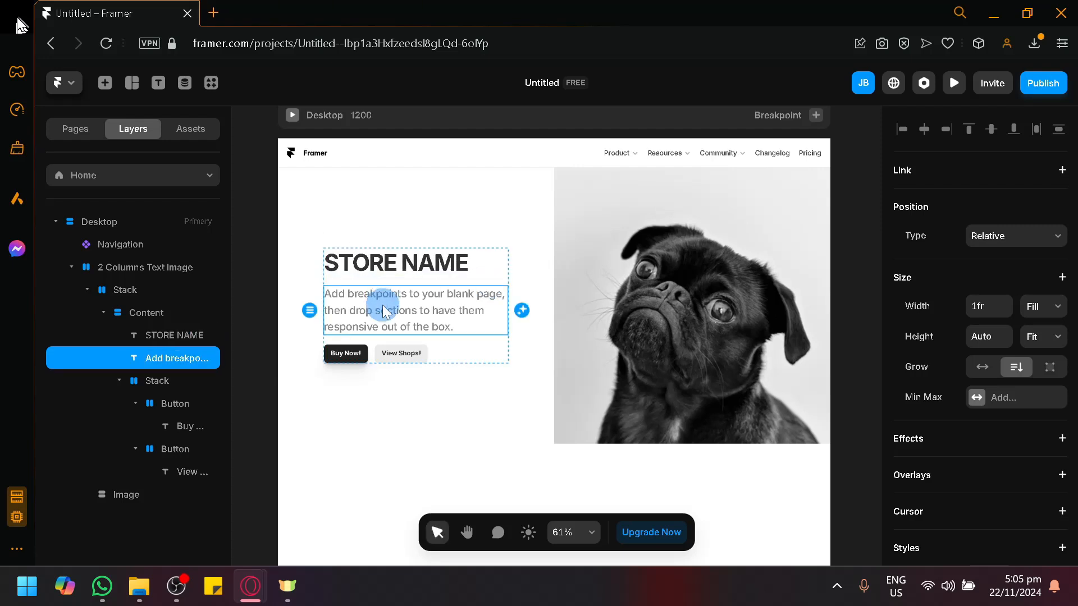
double_click(382, 306)
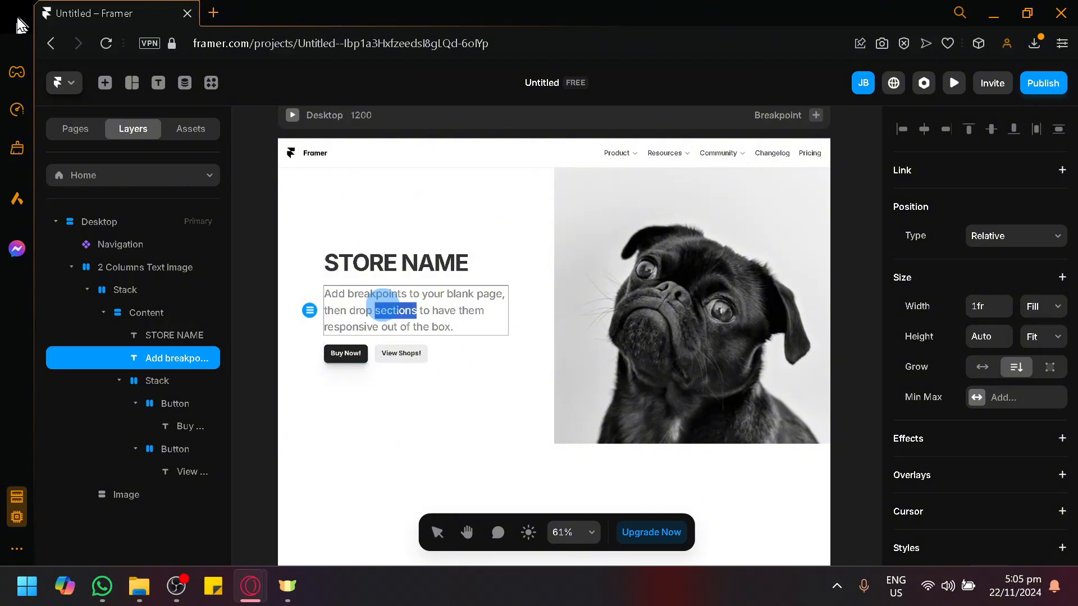
key(ctrl+a)
text(BE)
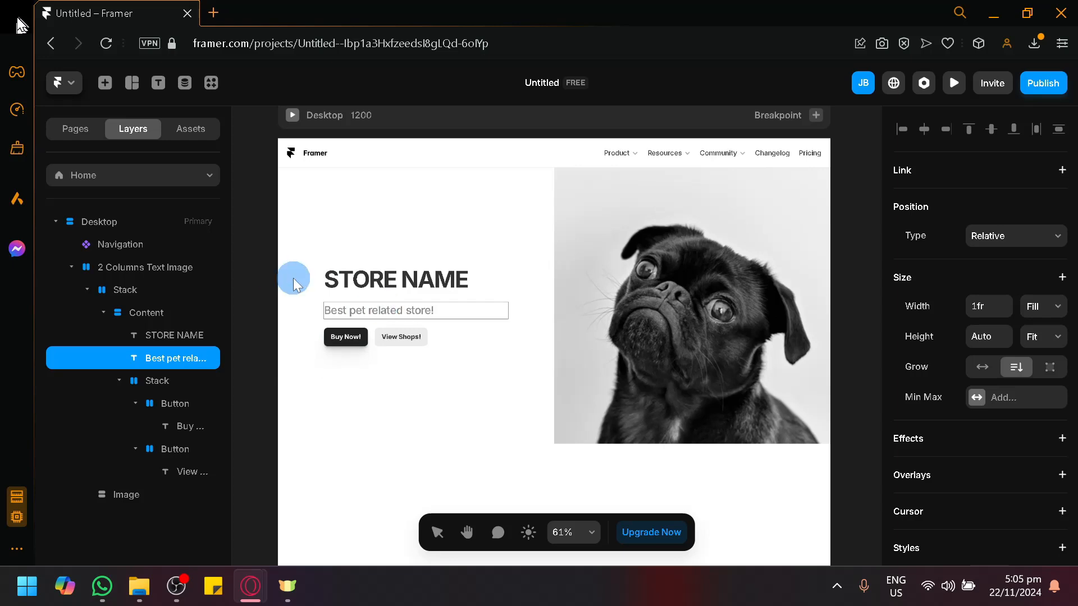
click(272, 278)
scroll(378, 369, down, 1)
scroll(416, 386, down, 1)
click(136, 132)
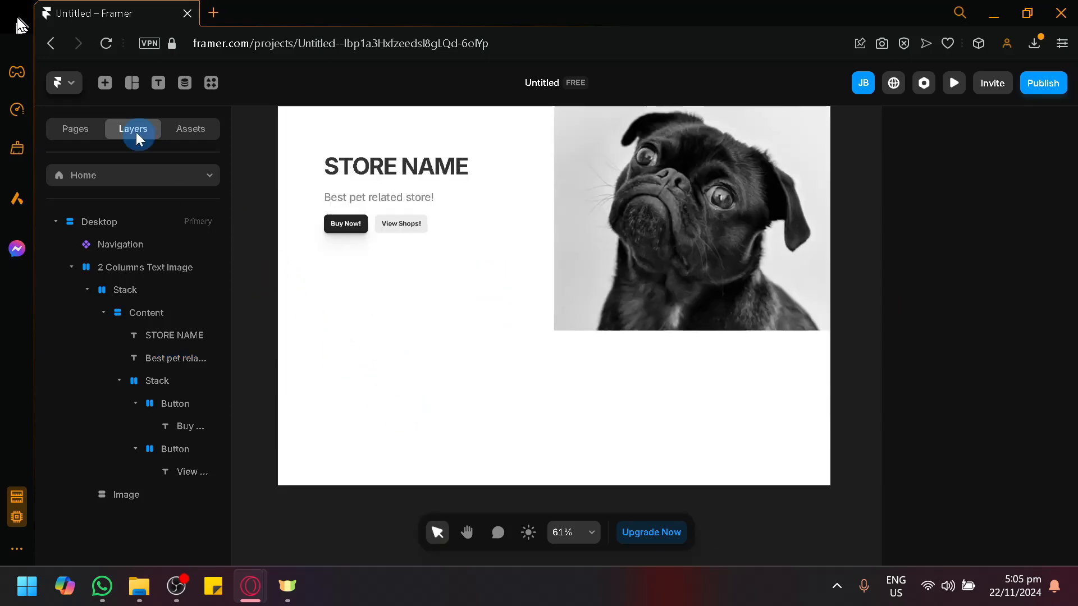
Insert the 'Trusted by' logos section below the pug hero
click(109, 87)
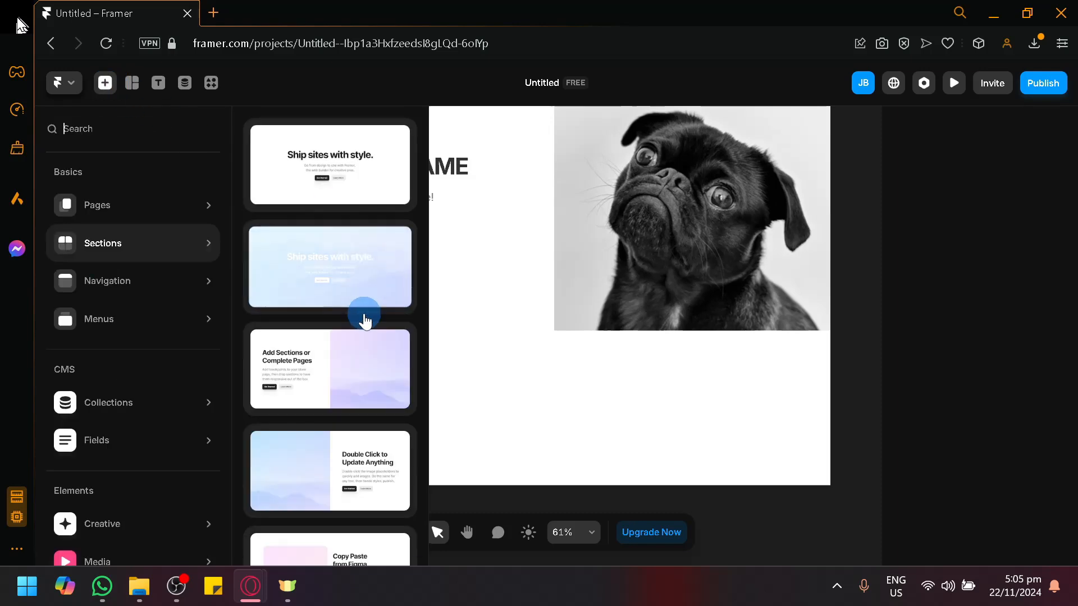
scroll(365, 316, down, 5)
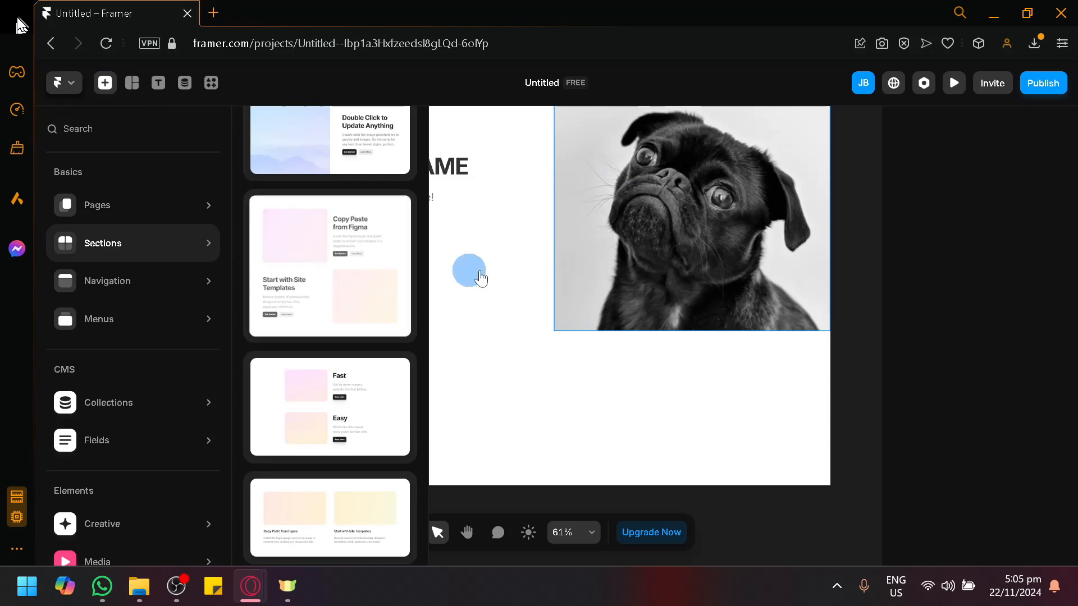
scroll(306, 372, down, 3)
scroll(305, 372, down, 10)
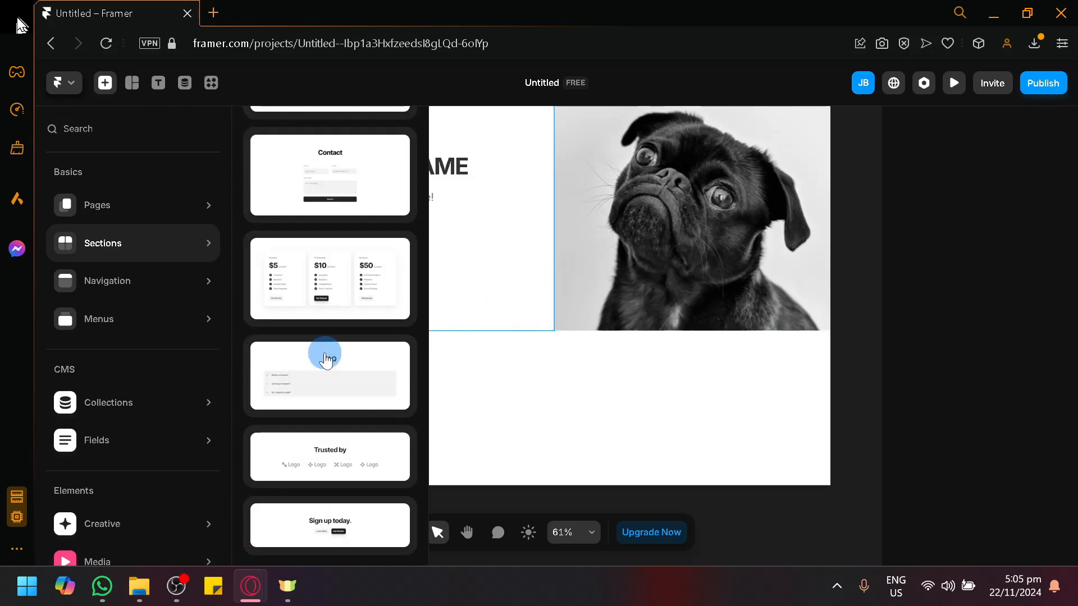
click(331, 463)
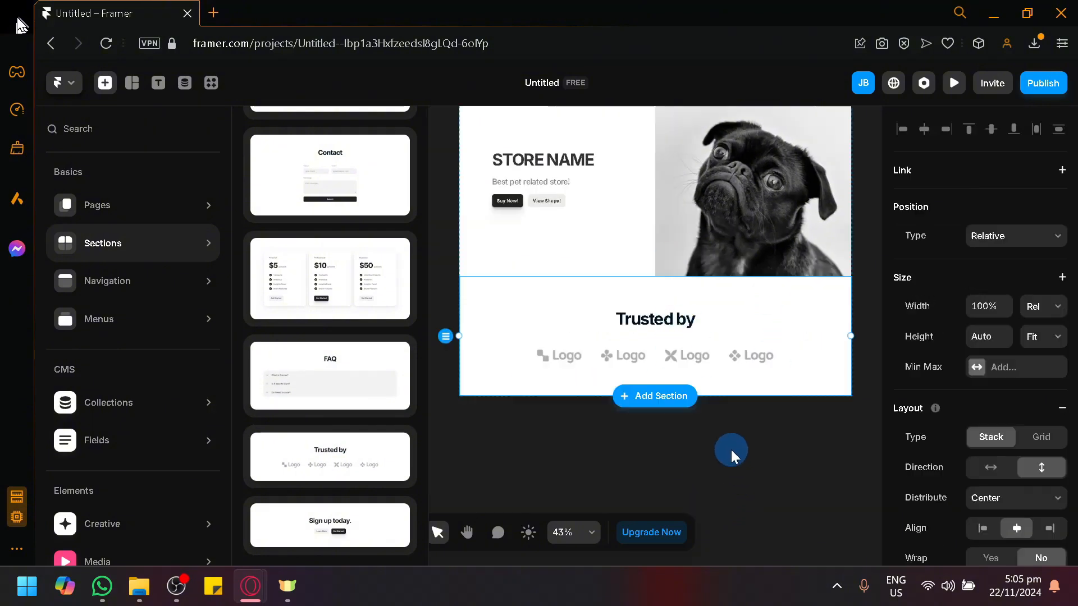
Add the three-card 'Scaling Your Site' section beneath the logos
scroll(731, 450, down, 1)
key(space)
drag(742, 454, 703, 436)
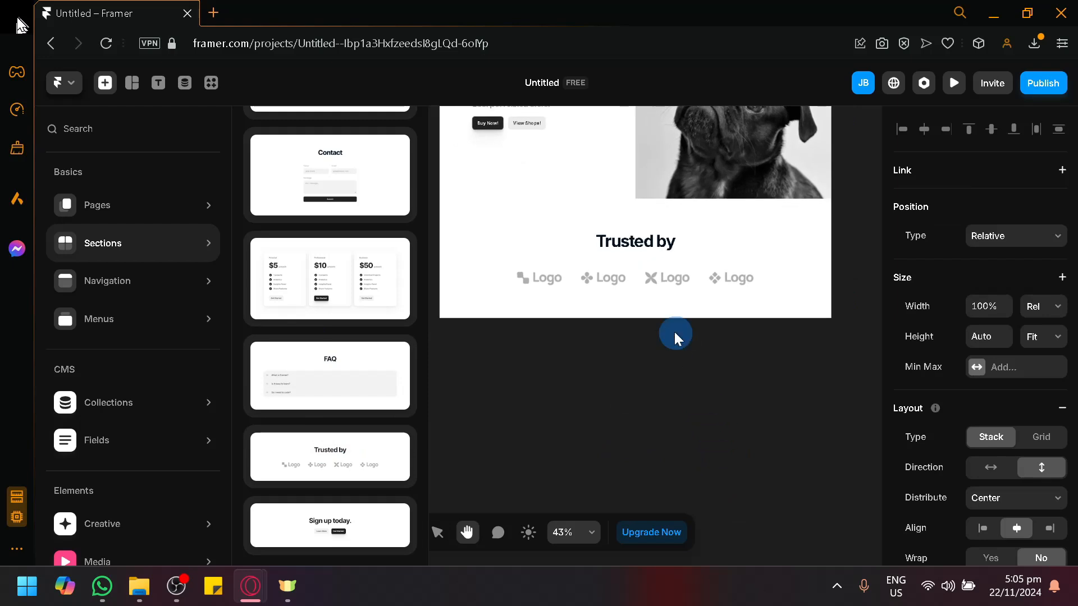
scroll(357, 235, up, 3)
scroll(357, 236, up, 8)
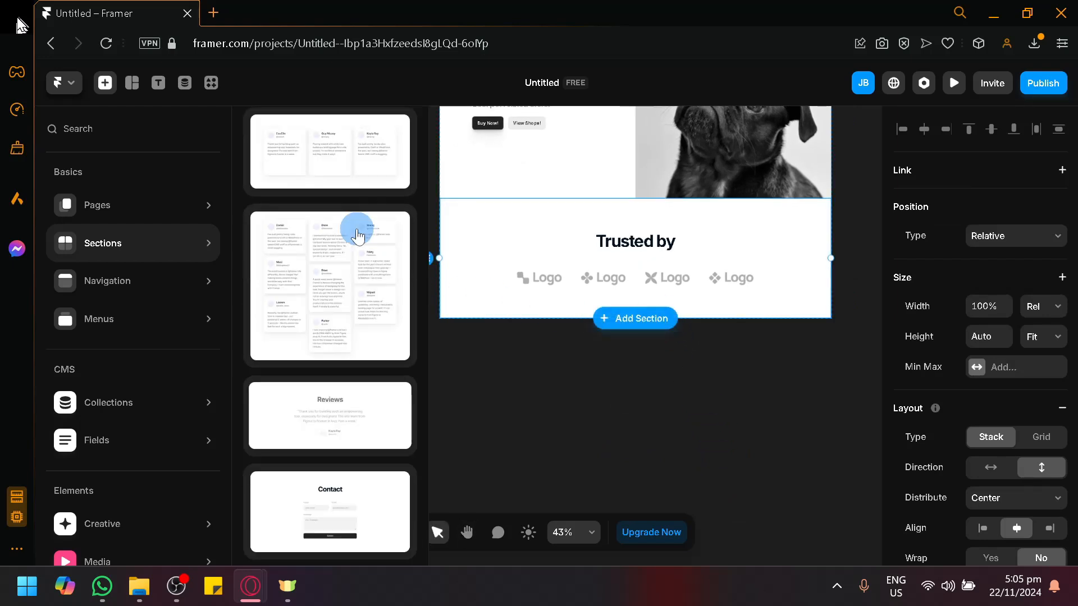
click(330, 403)
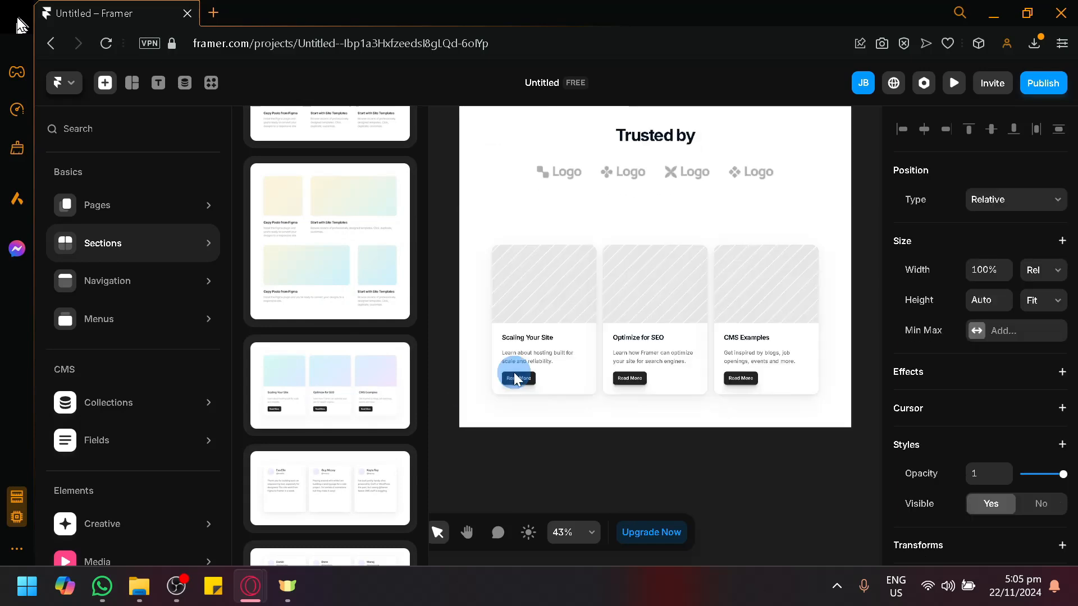
click(554, 444)
Rename the first two card headings to 'Product 1' and 'Product 2'
scroll(532, 349, up, 2)
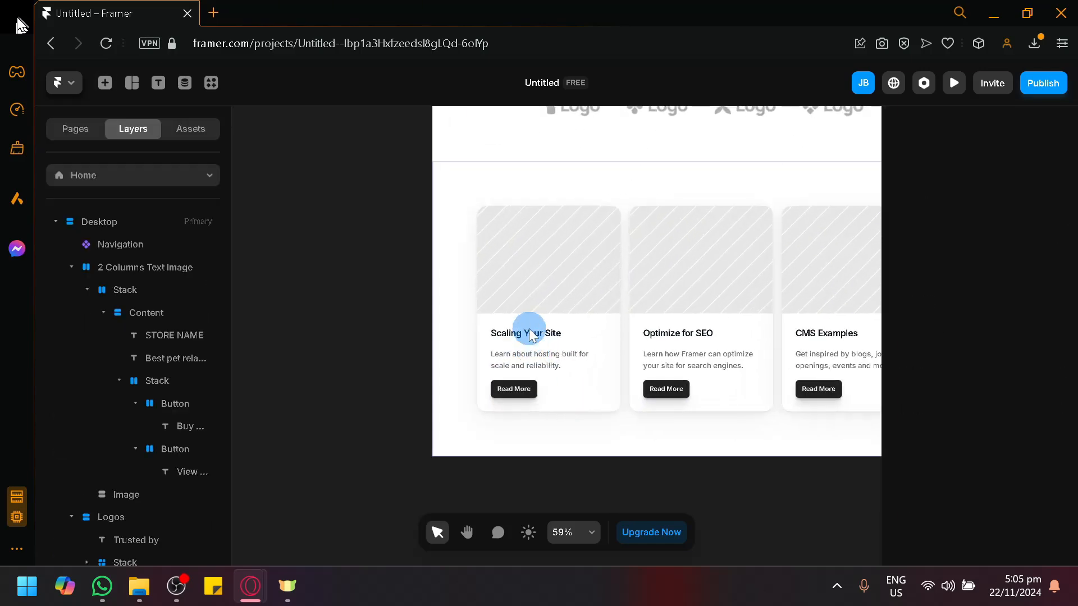
click(532, 332)
double_click(532, 332)
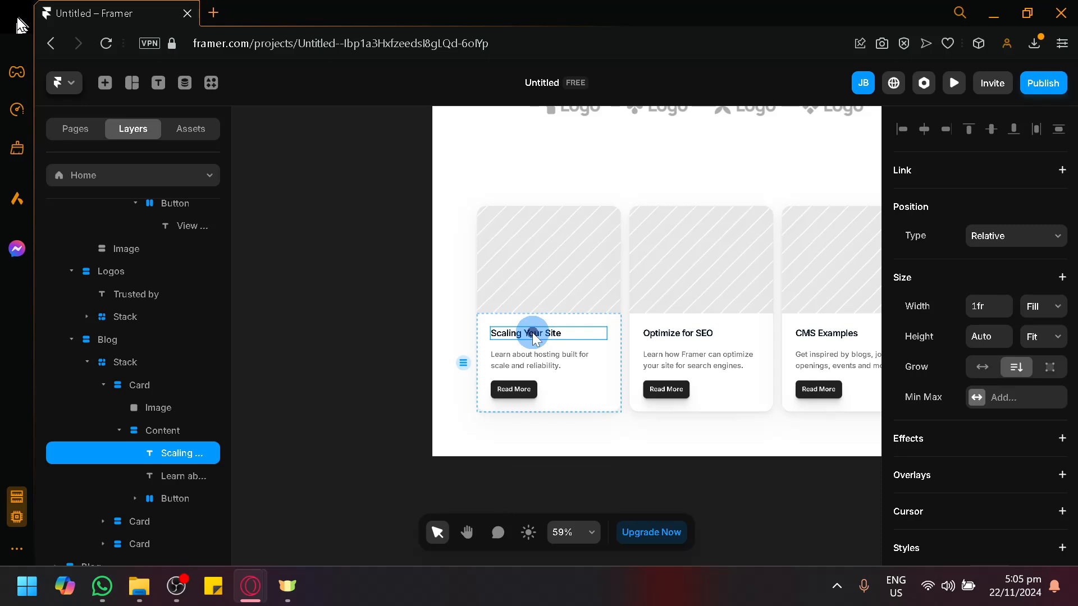
triple_click(532, 335)
text(Pro)
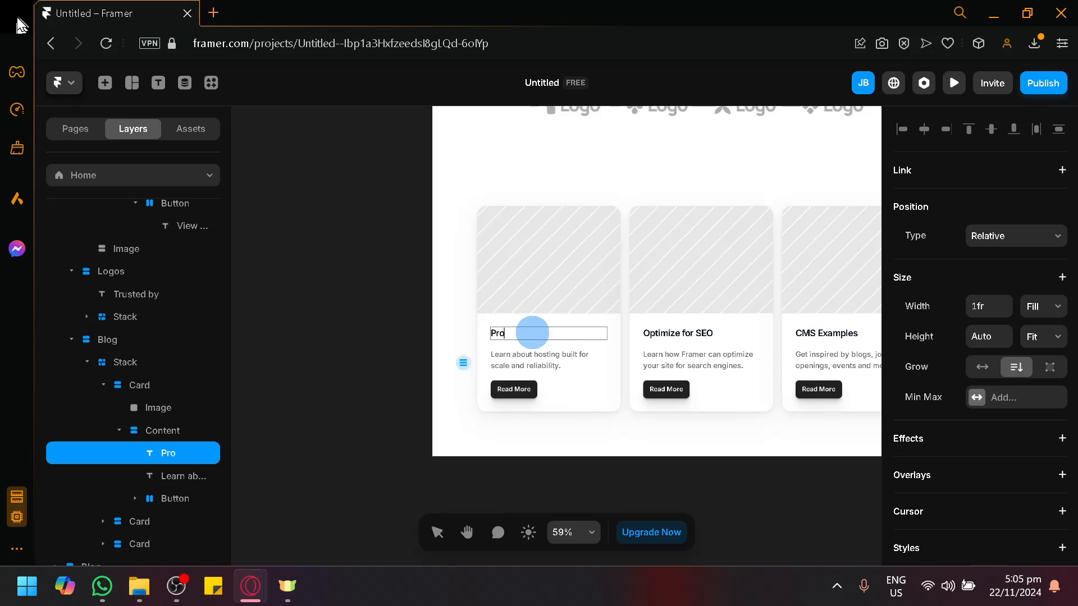
text(dcut 1)
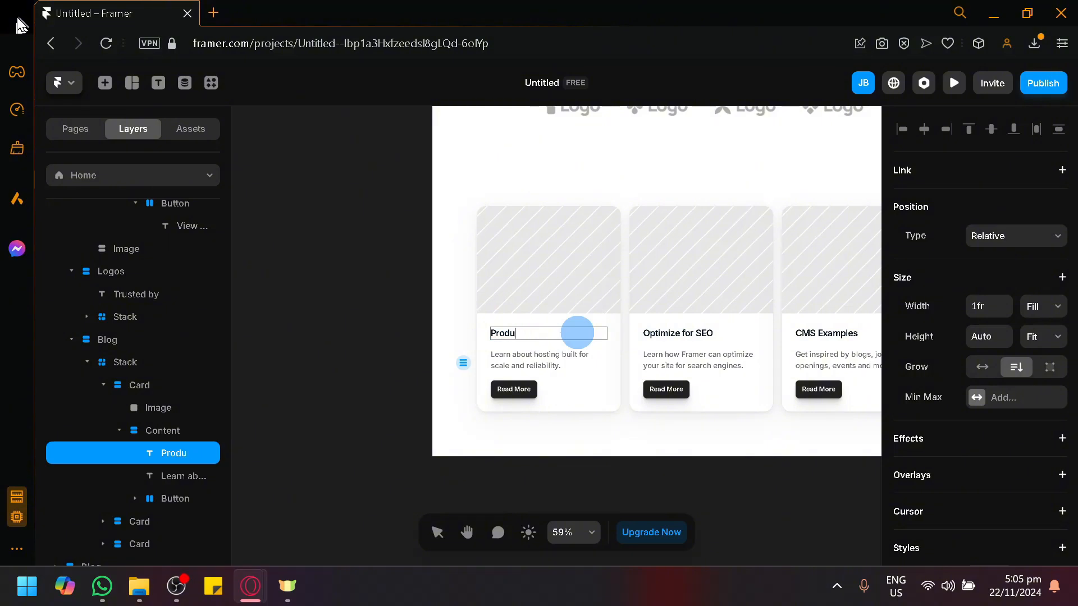
text( 1)
double_click(660, 334)
double_click(660, 333)
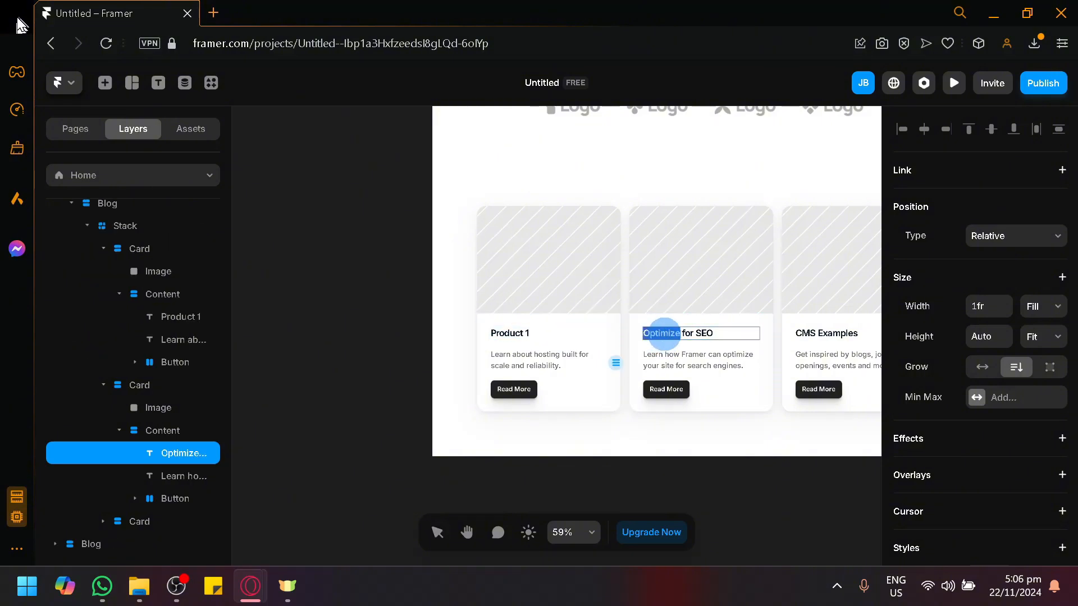
triple_click(646, 345)
text(Pr)
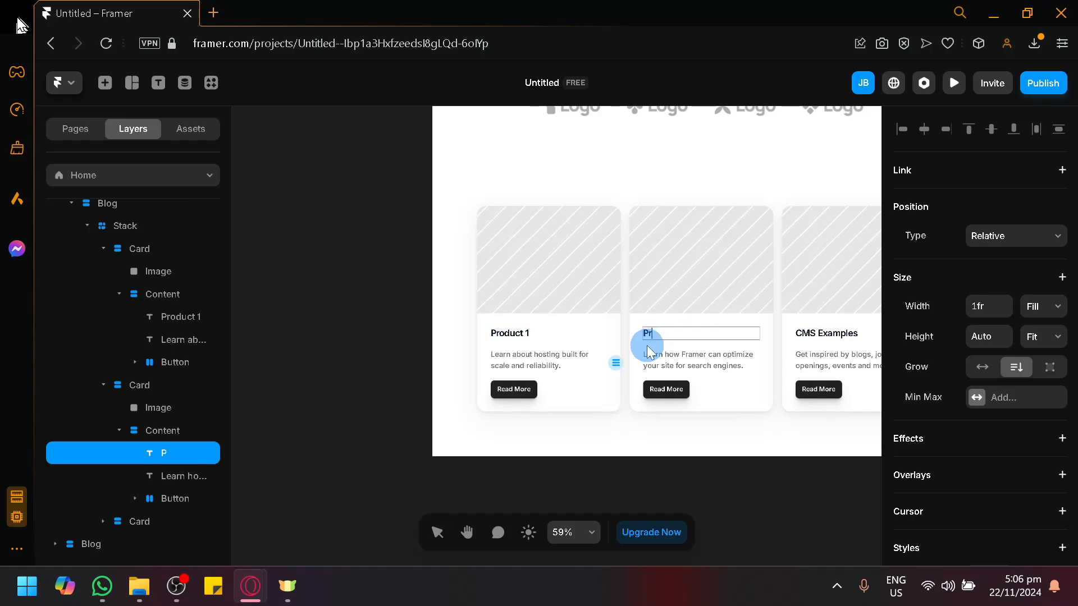
text(oduct 2)
key(Escape)
Rename the third card's 'CMS Examples' heading to 'Product'
click(723, 484)
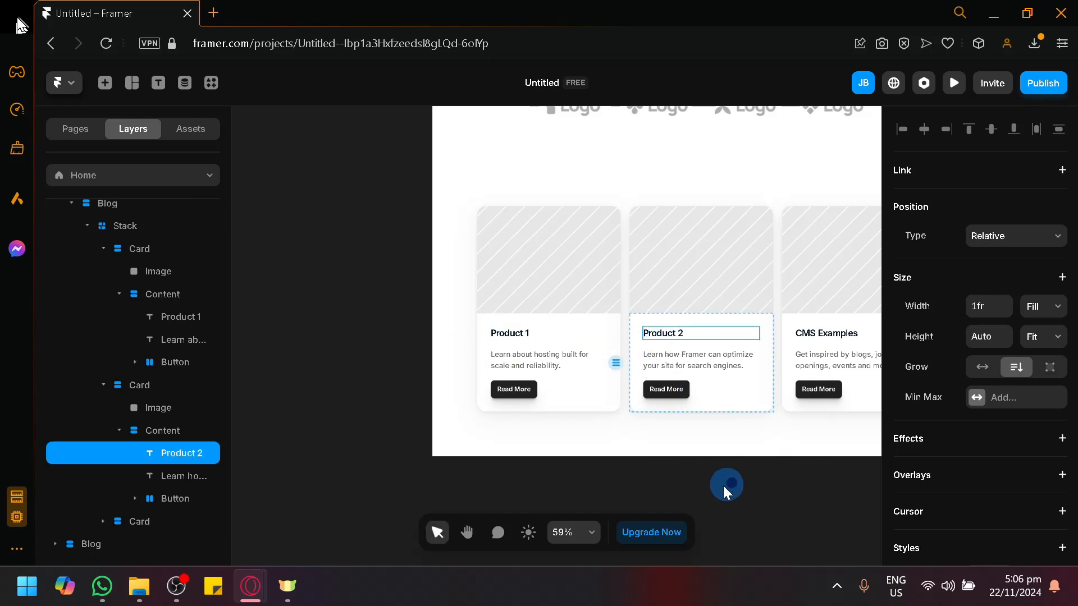
key(space)
drag(715, 483, 593, 482)
double_click(715, 332)
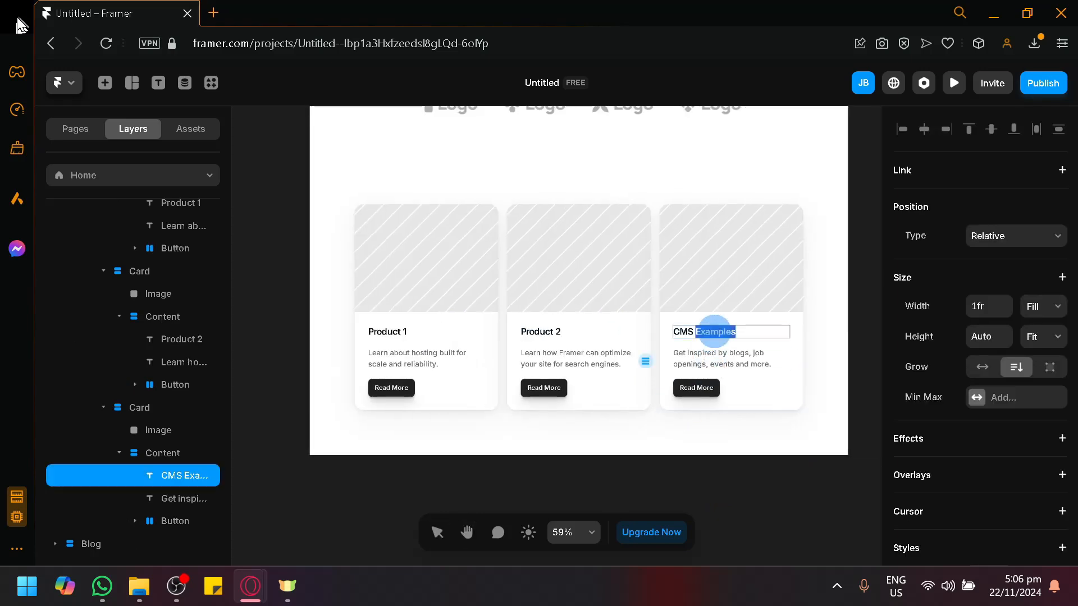
key(ctrl+a)
text(P)
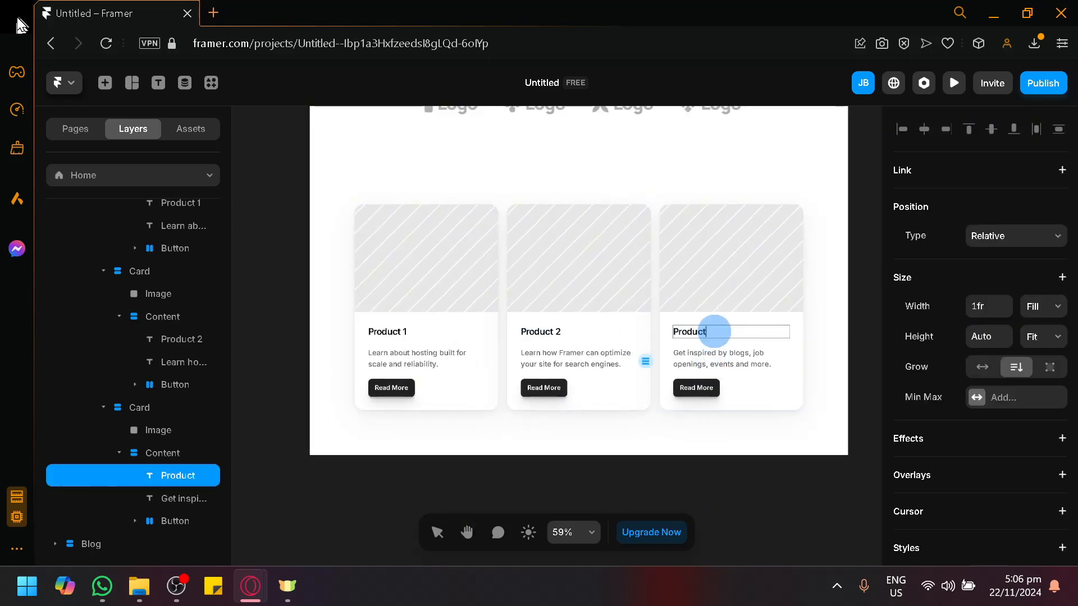
text(roduct)
key(Escape)
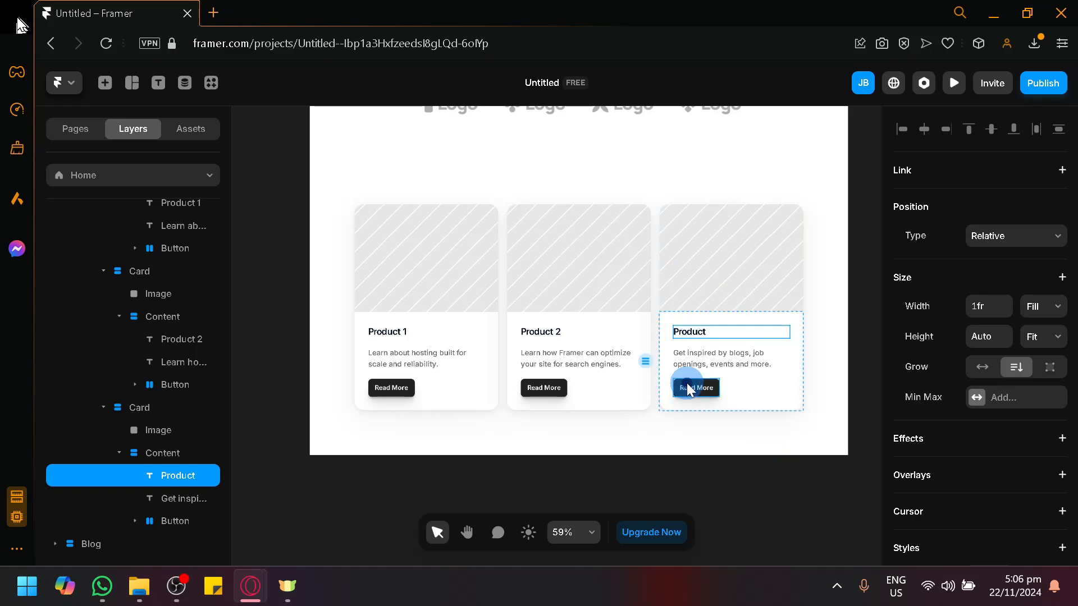
Look through the link page options for the third card's Read More button
click(689, 390)
mouse_move(688, 390)
mouse_down()
mouse_move(716, 392)
mouse_move(690, 387)
mouse_up()
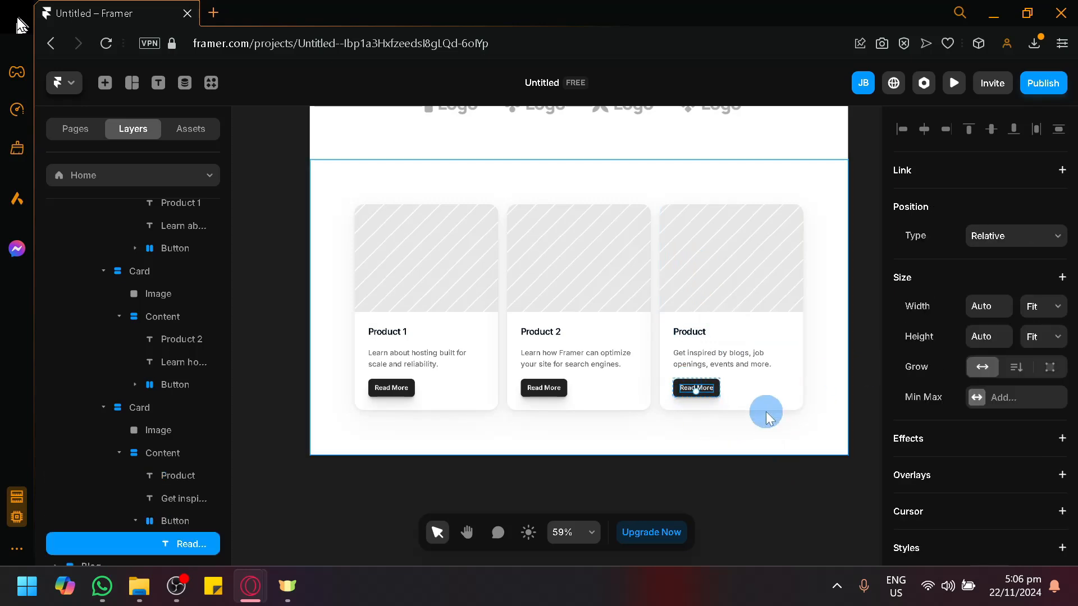
click(777, 505)
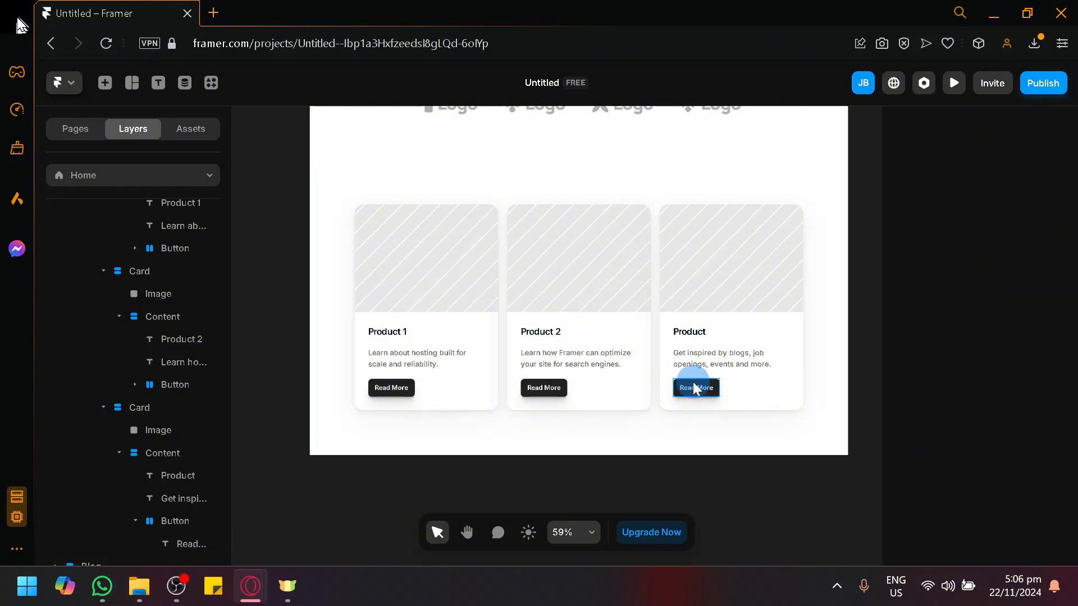
click(681, 391)
click(1039, 173)
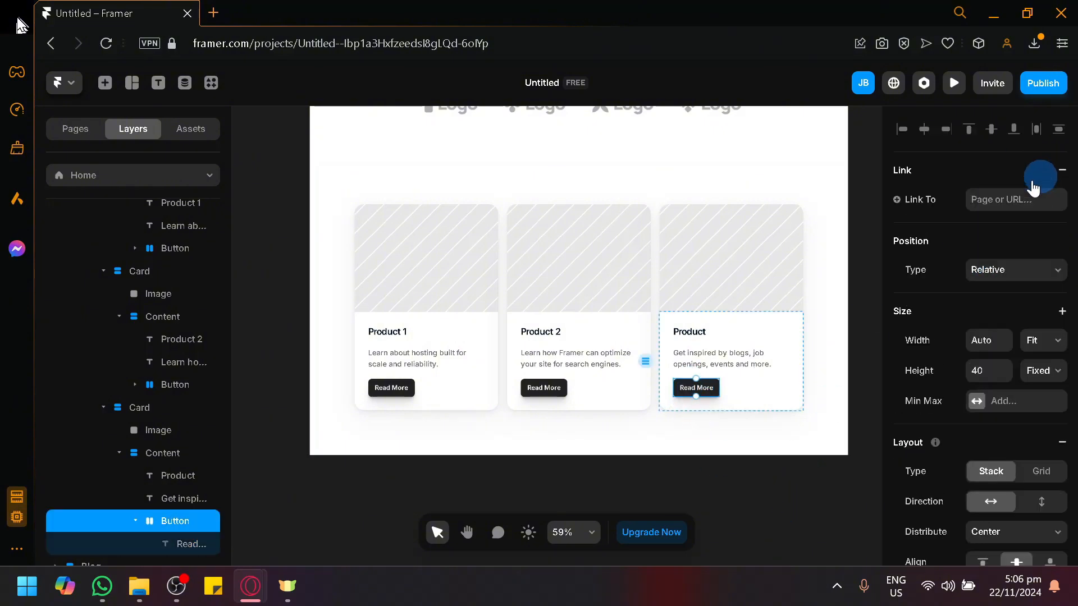
click(987, 200)
scroll(955, 357, down, 6)
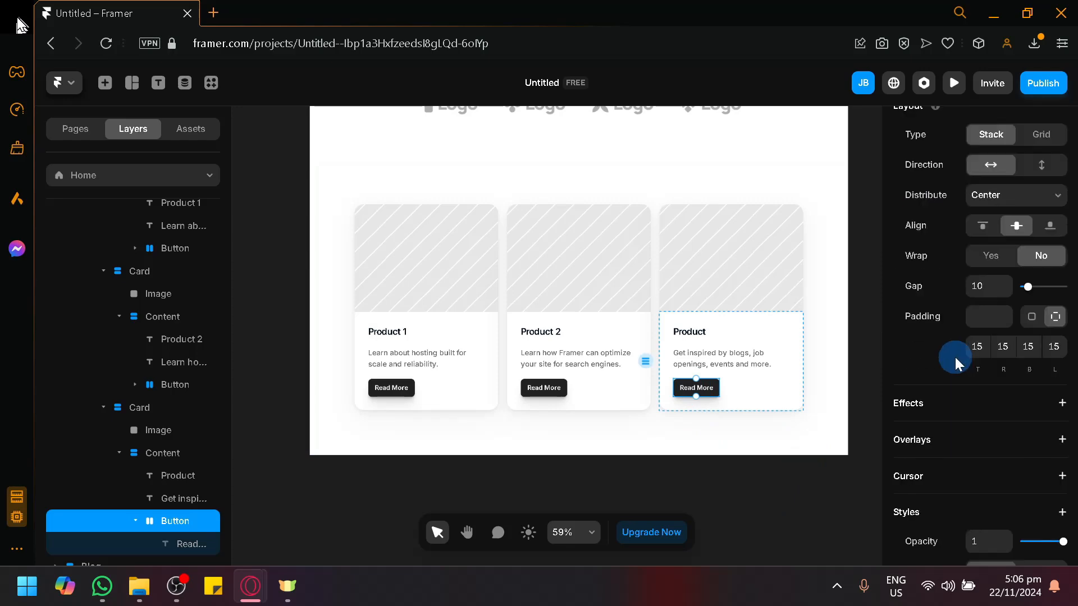
scroll(955, 357, down, 3)
scroll(957, 309, down, 5)
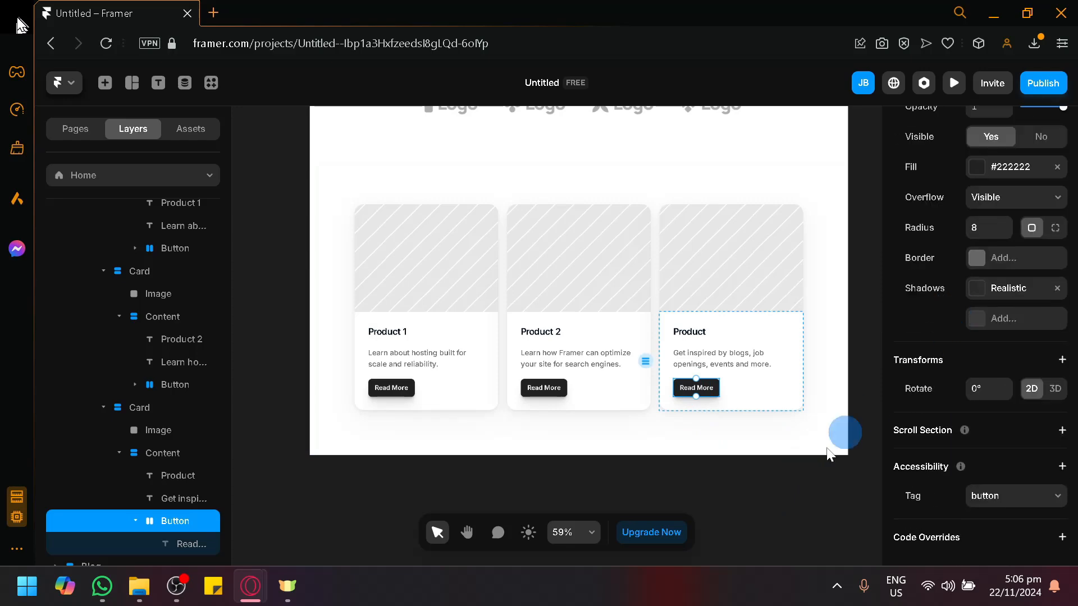
click(754, 510)
Zoom out and pan back up to the hero and Trusted by logos
scroll(772, 492, down, 3)
key(space)
drag(771, 492, 738, 424)
key(space)
mouse_move(424, 225)
mouse_down()
mouse_move(347, 444)
mouse_move(452, 489)
mouse_up()
drag(404, 332, 360, 430)
key(space)
mouse_move(462, 225)
mouse_down()
mouse_move(502, 451)
mouse_move(457, 34)
mouse_up()
drag(373, 322, 389, 216)
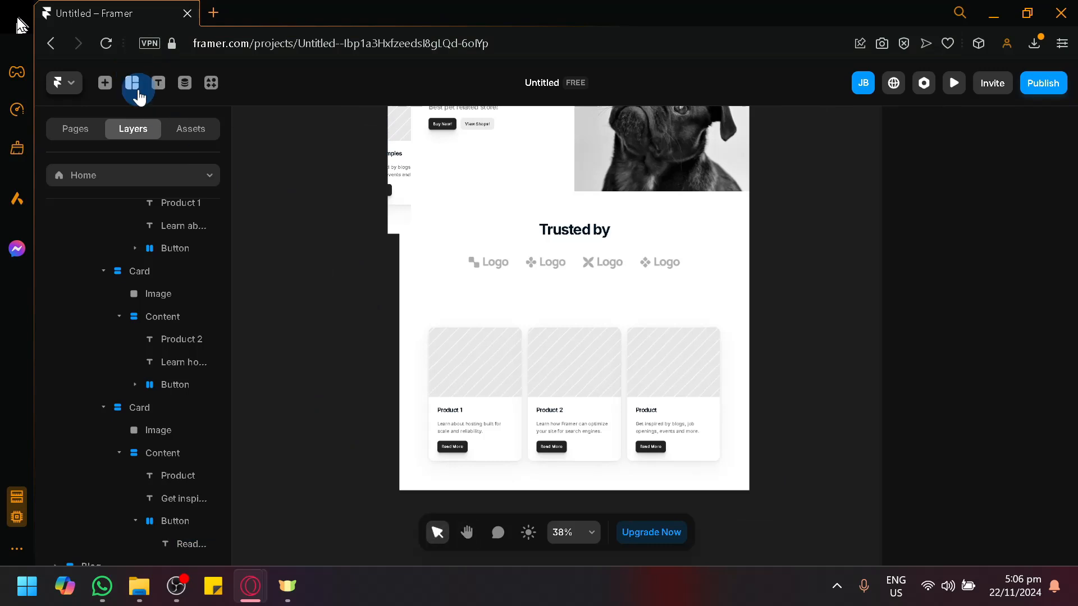
key(space)
drag(377, 279, 320, 187)
Insert the Reviews quote section and a testimonial grid below the product cards
click(106, 97)
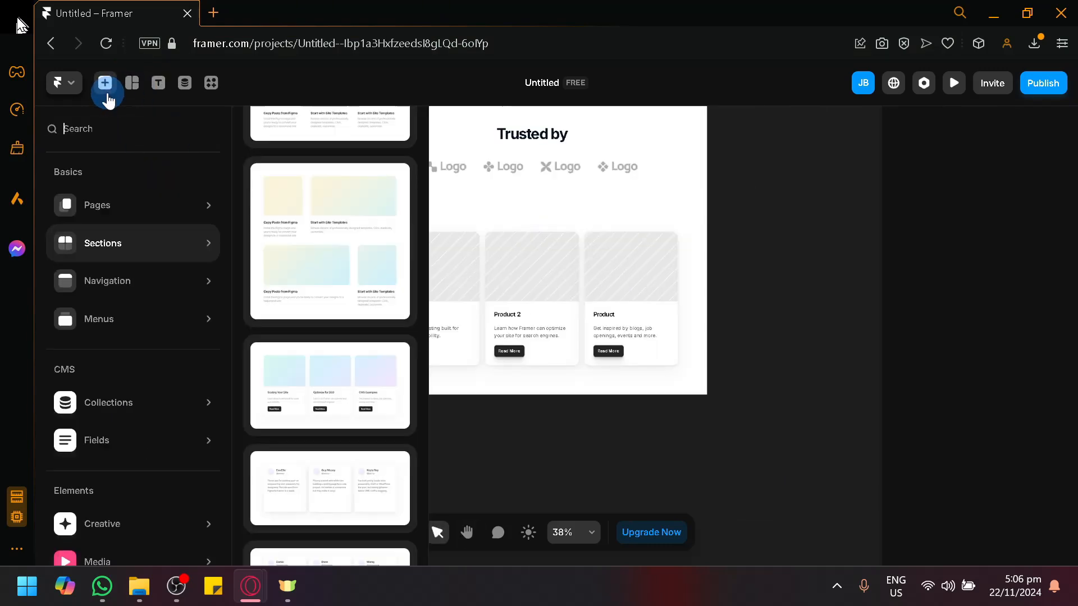
scroll(328, 349, down, 5)
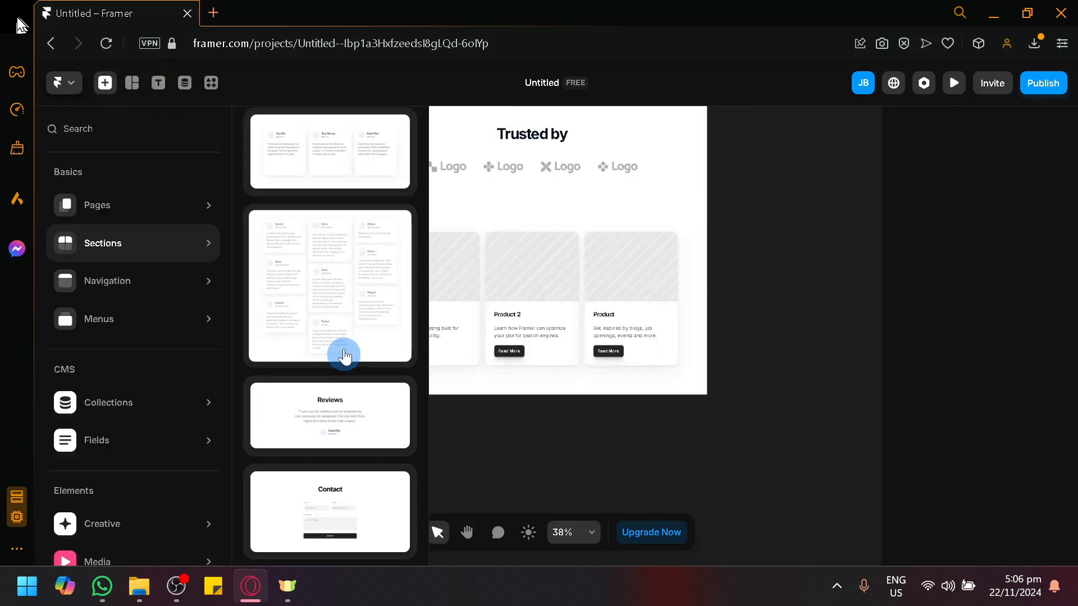
drag(328, 425, 512, 463)
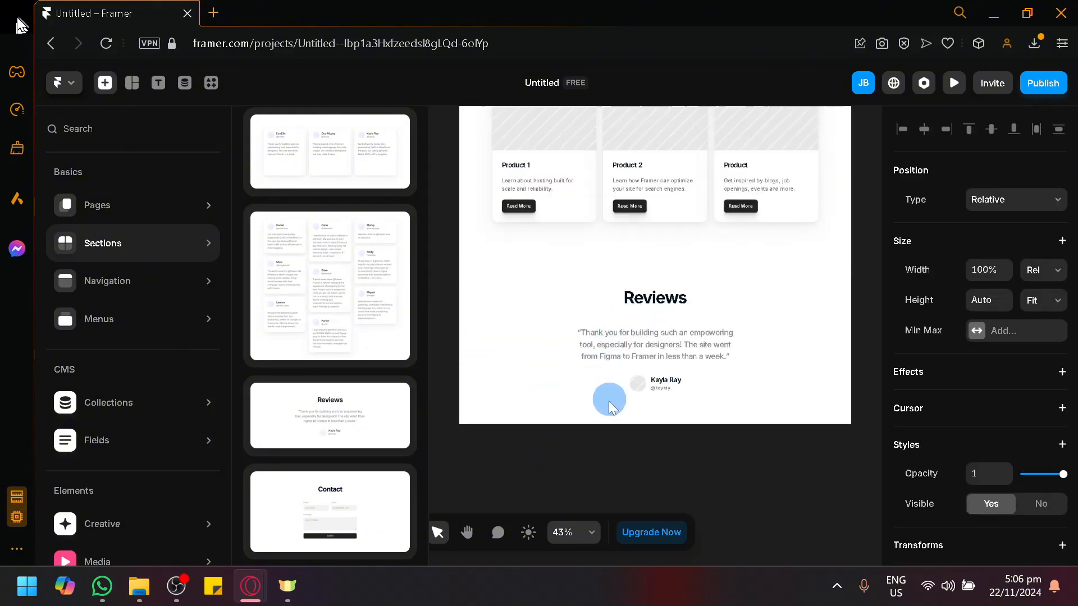
click(609, 401)
click(335, 278)
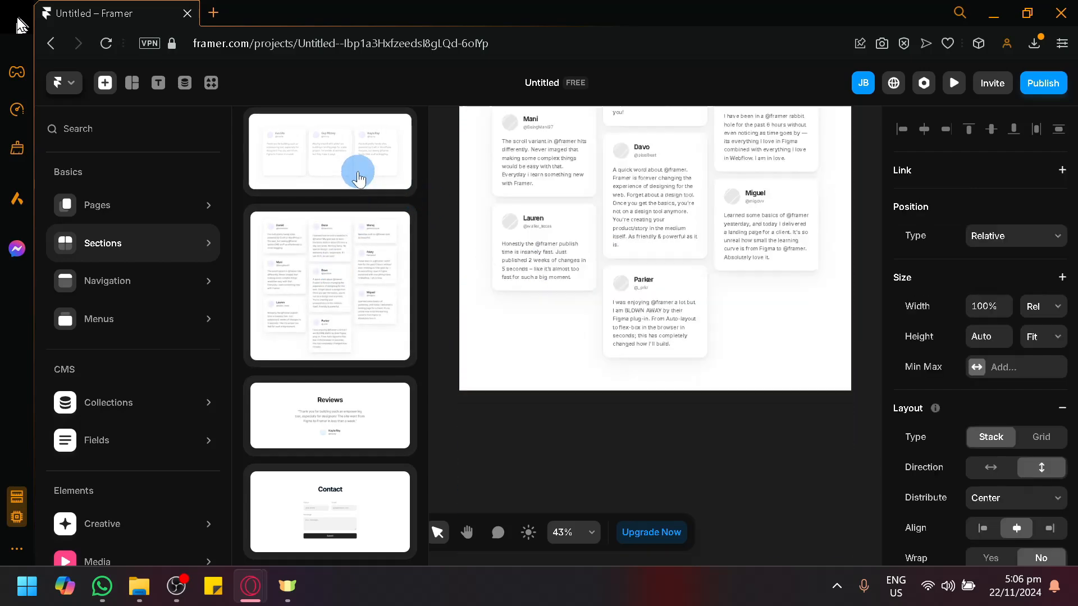
Add a three-card testimonial section and the Plugins feature grid
click(359, 179)
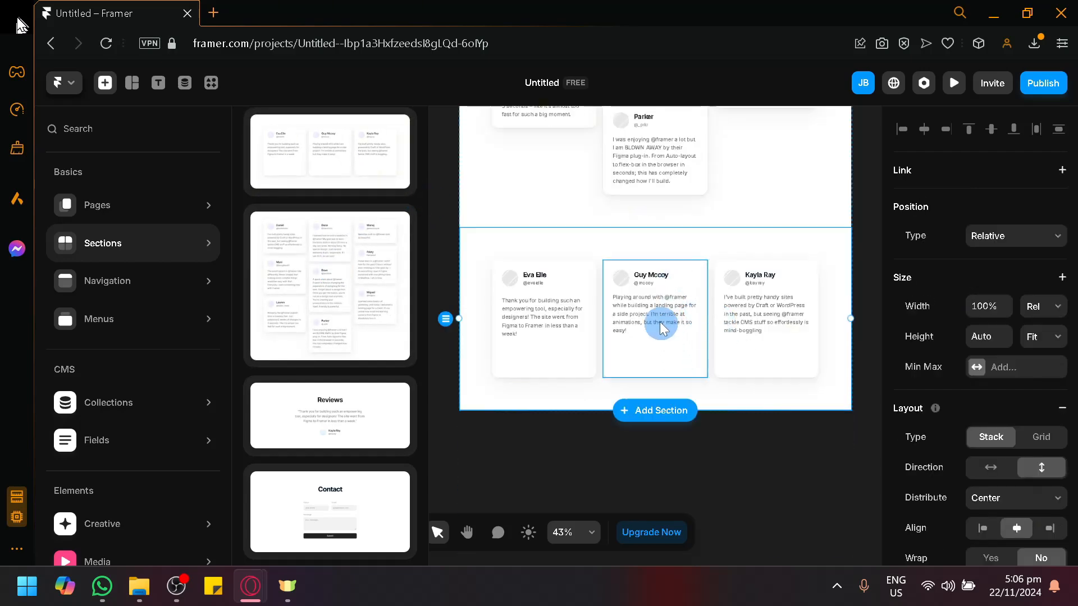
scroll(366, 324, up, 5)
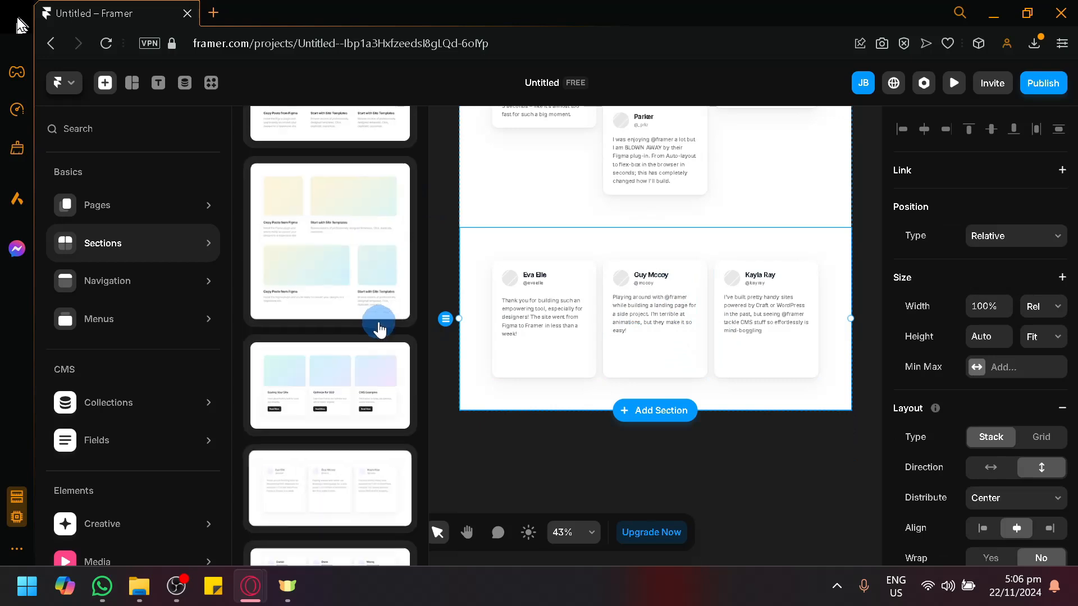
click(362, 296)
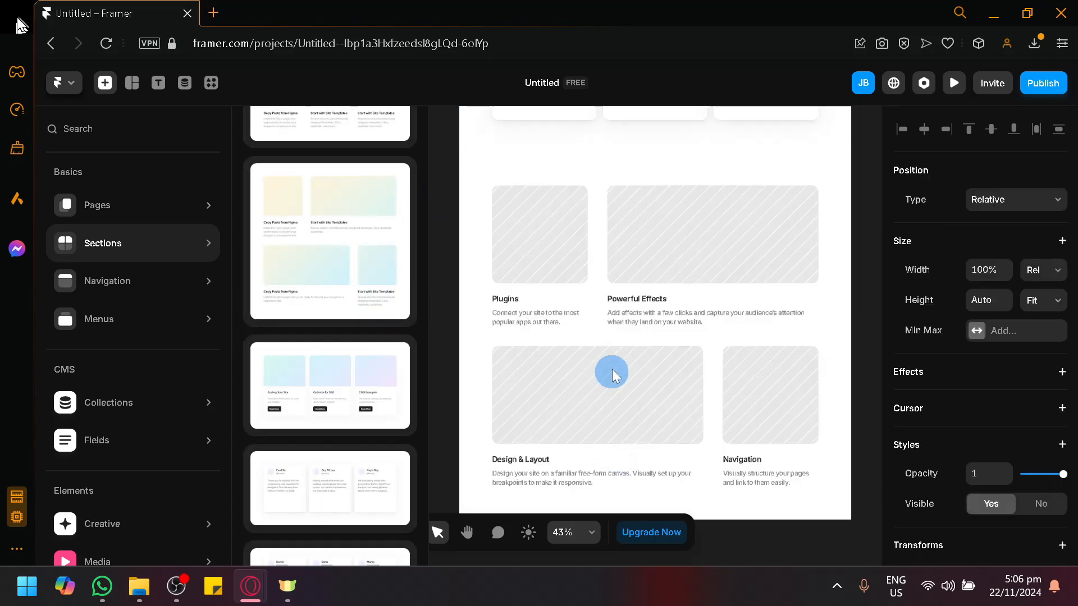
Place the Fast/Easy section beneath the Plugins feature grid
click(579, 241)
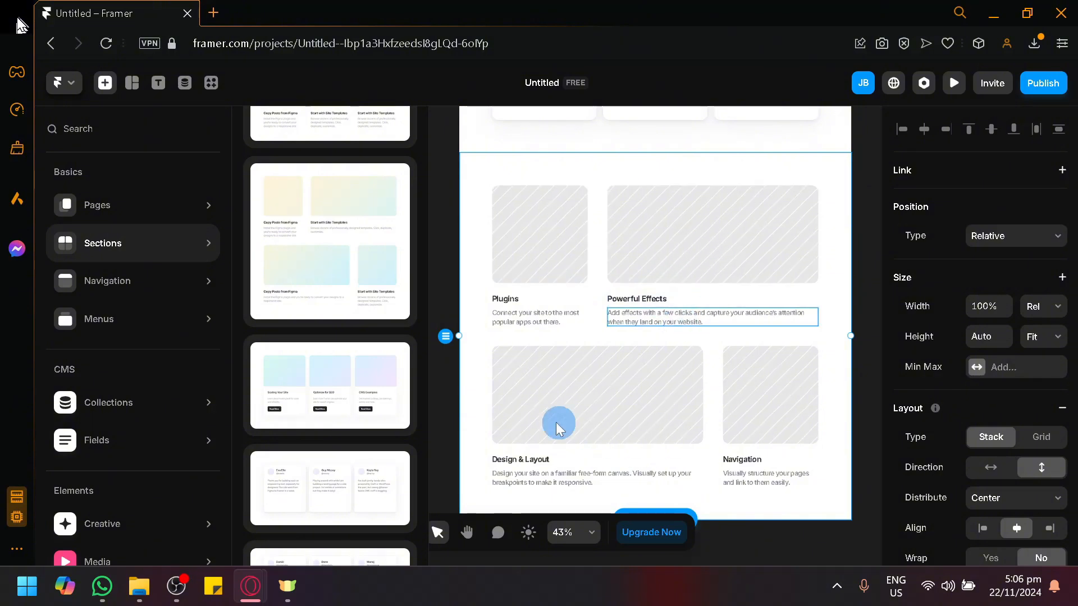
scroll(375, 345, down, 5)
scroll(375, 345, up, 3)
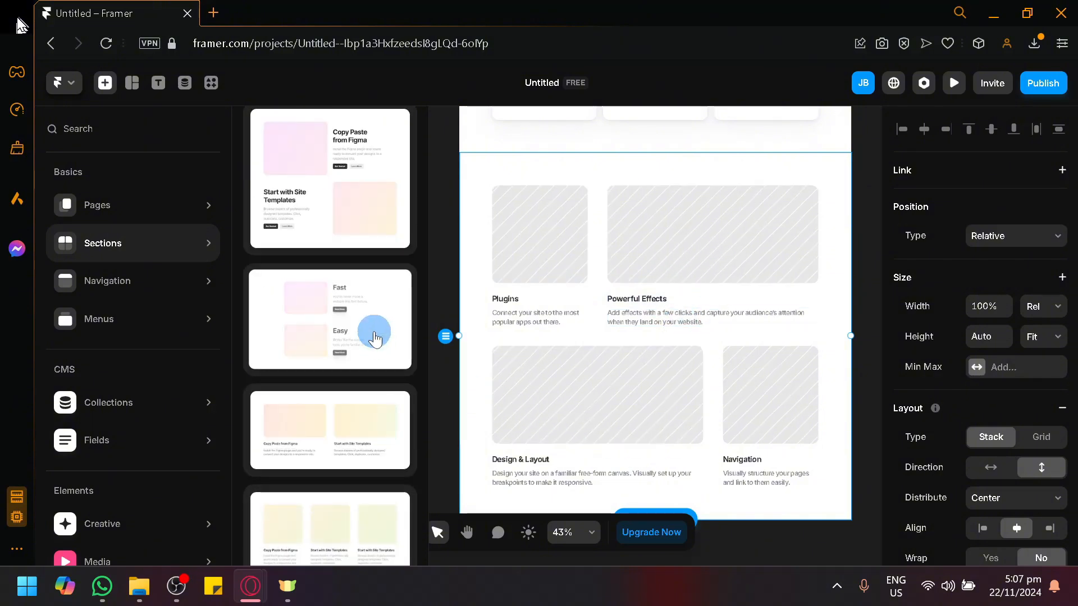
drag(373, 337, 670, 362)
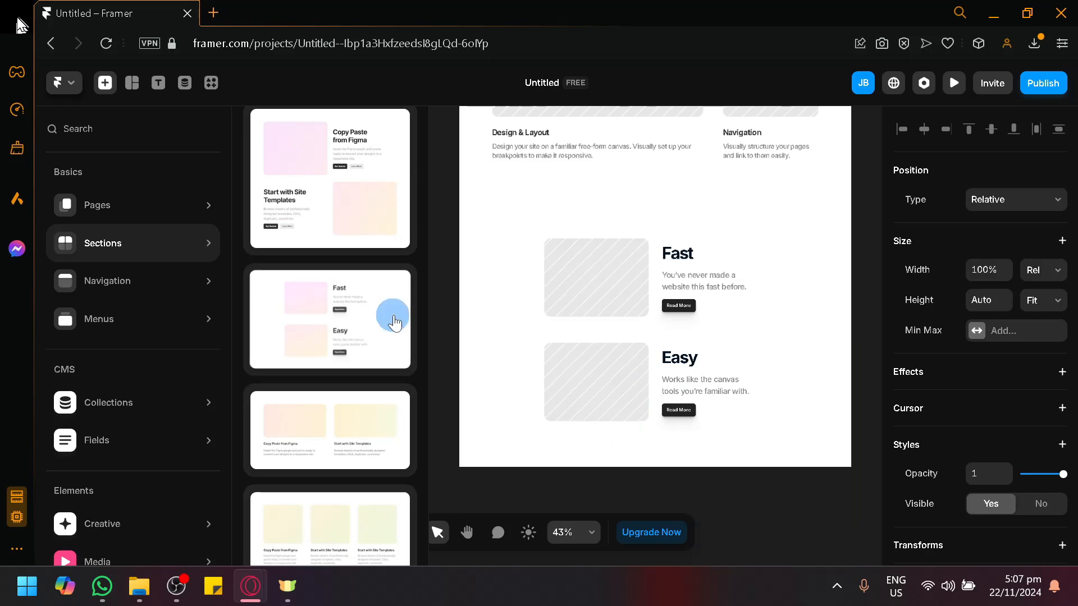
scroll(393, 311, up, 5)
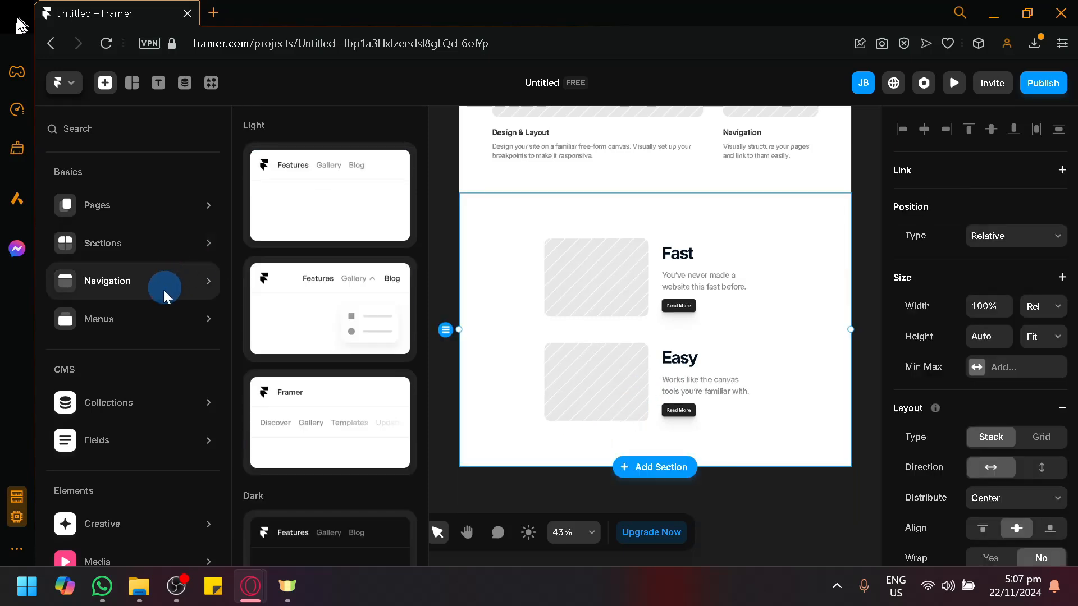
mouse_move(159, 315)
scroll(342, 315, down, 5)
scroll(343, 314, down, 3)
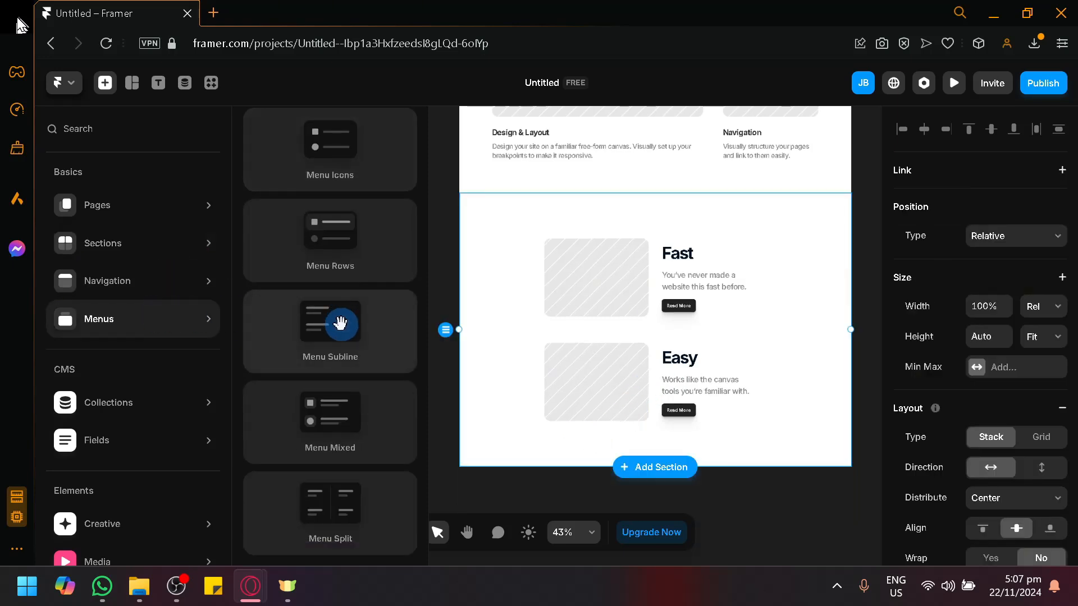
click(811, 523)
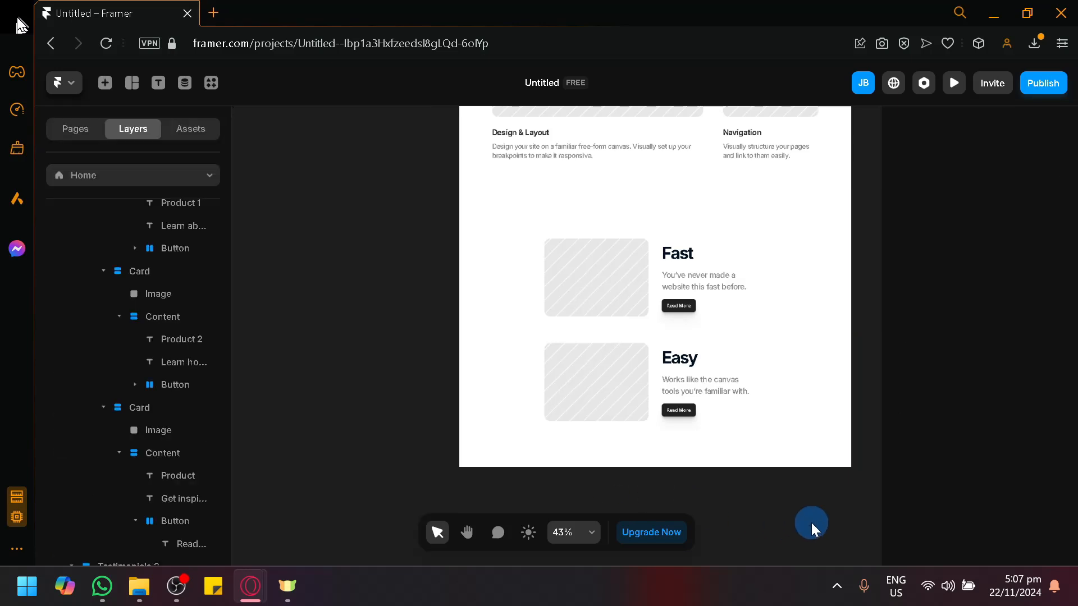
key(space)
drag(803, 498, 724, 522)
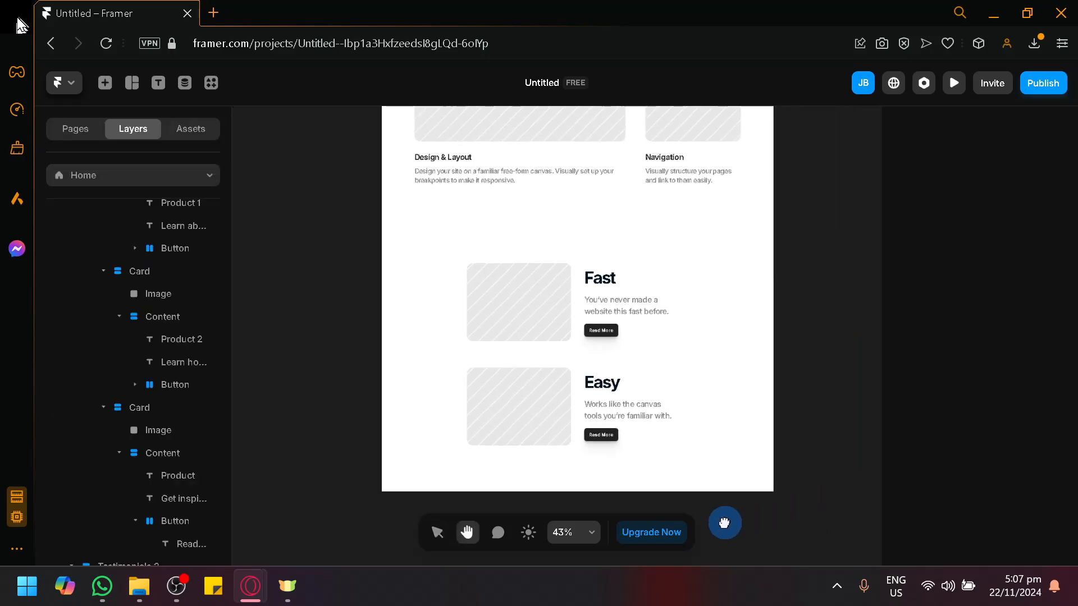
drag(737, 285, 720, 359)
scroll(762, 346, down, 15)
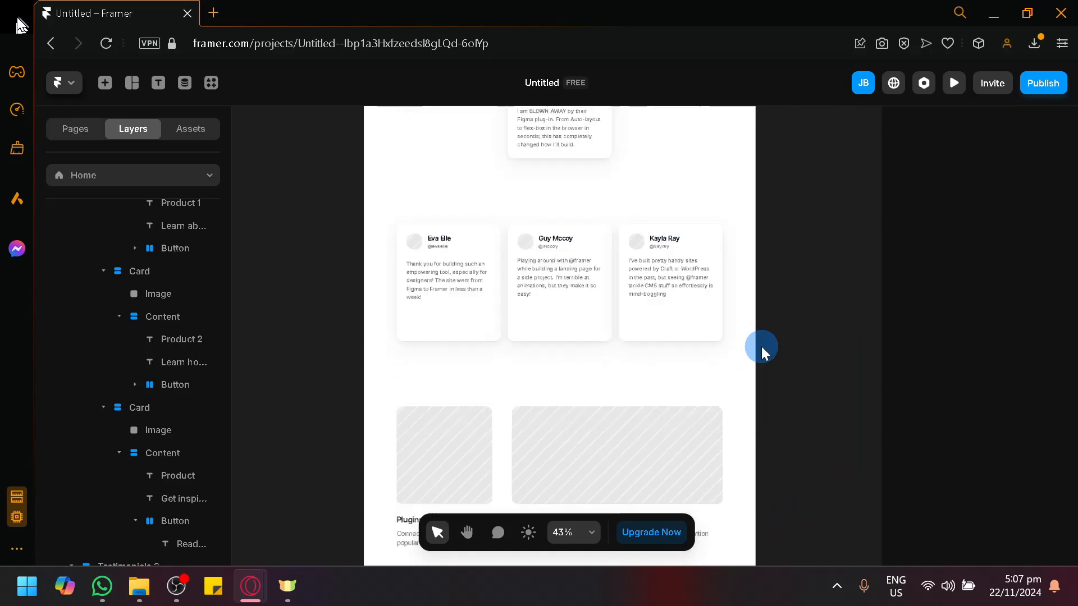
scroll(804, 306, up, 10)
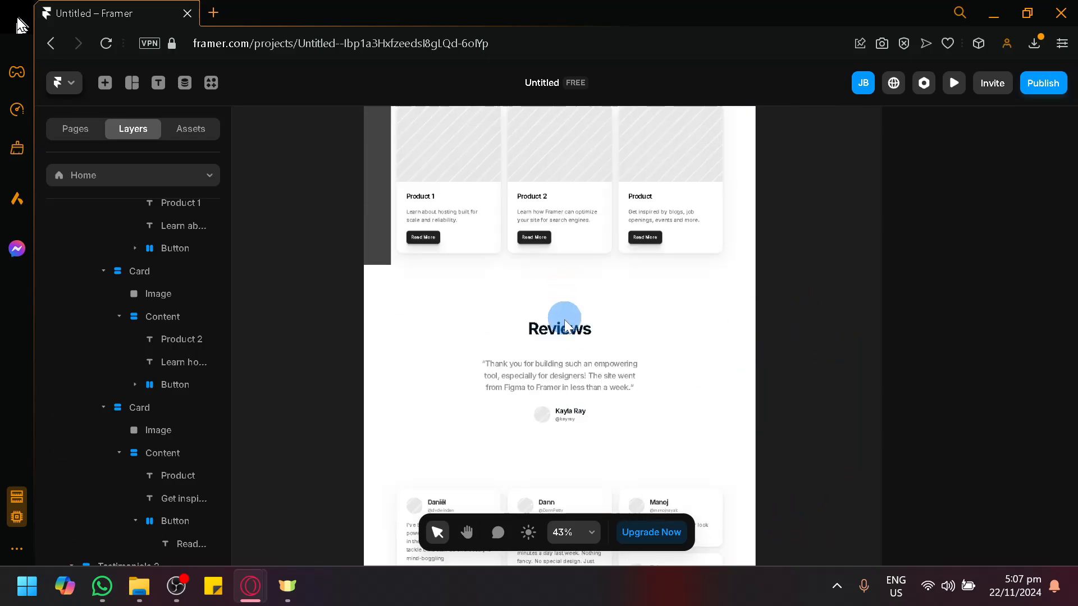
scroll(563, 325, down, 2)
scroll(555, 337, up, 3)
scroll(553, 348, up, 6)
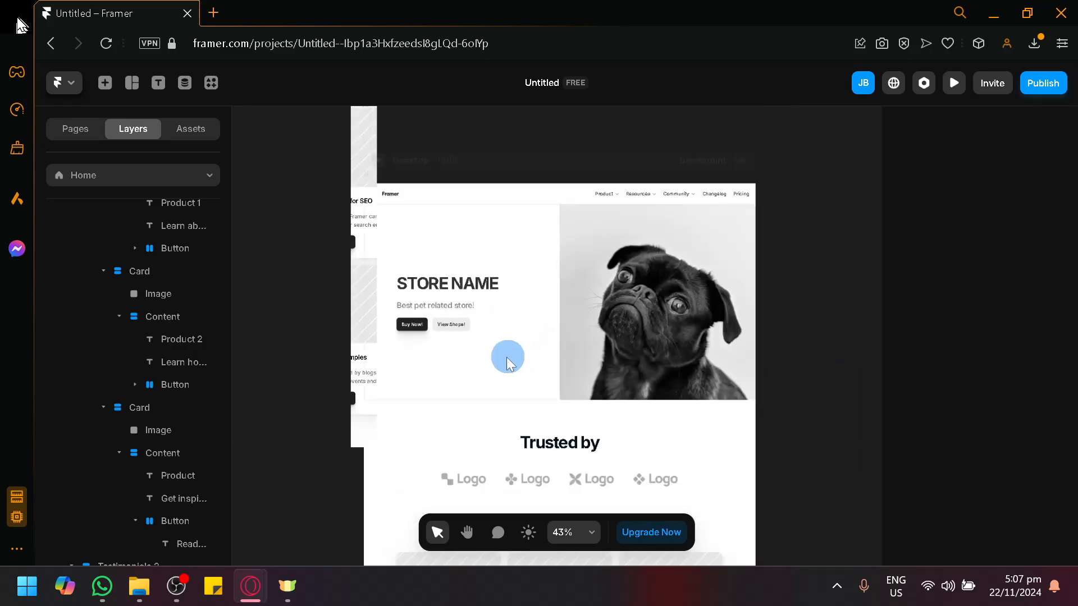
scroll(831, 248, down, 5)
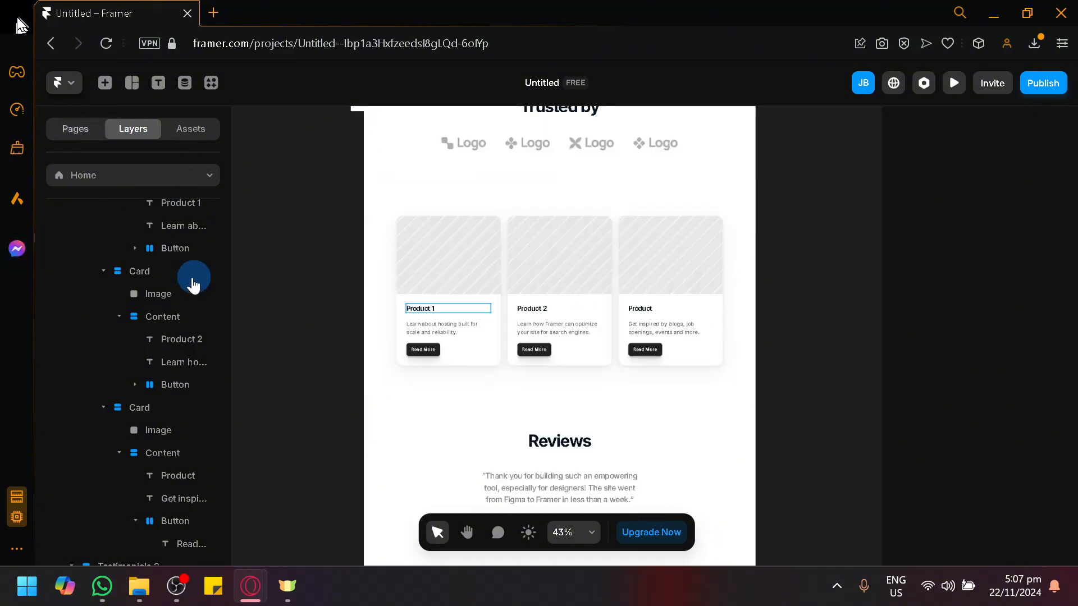
scroll(141, 315, down, 4)
scroll(104, 272, up, 15)
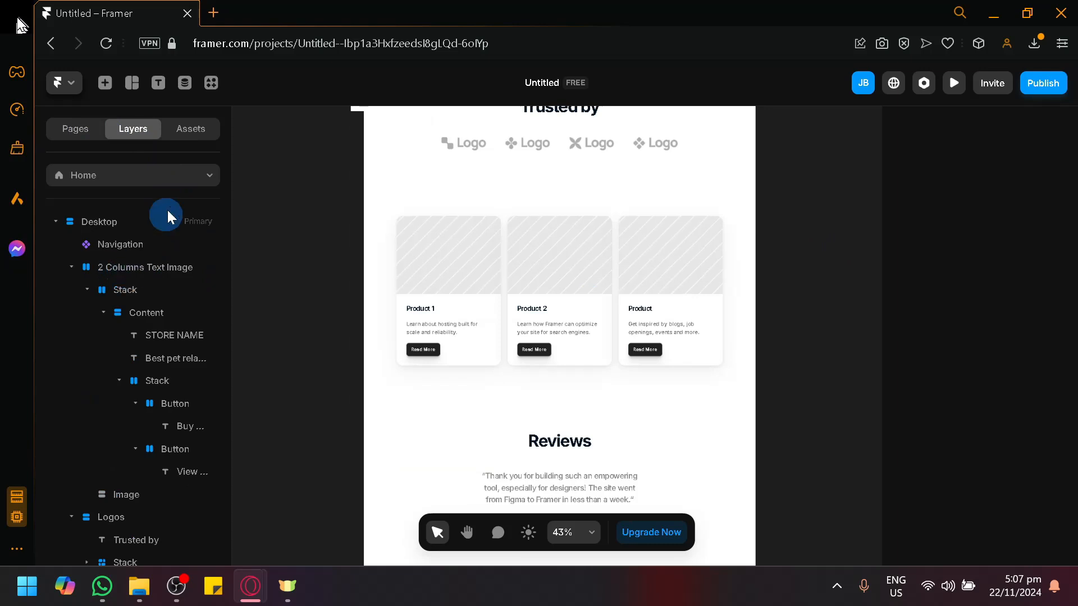
scroll(127, 315, down, 8)
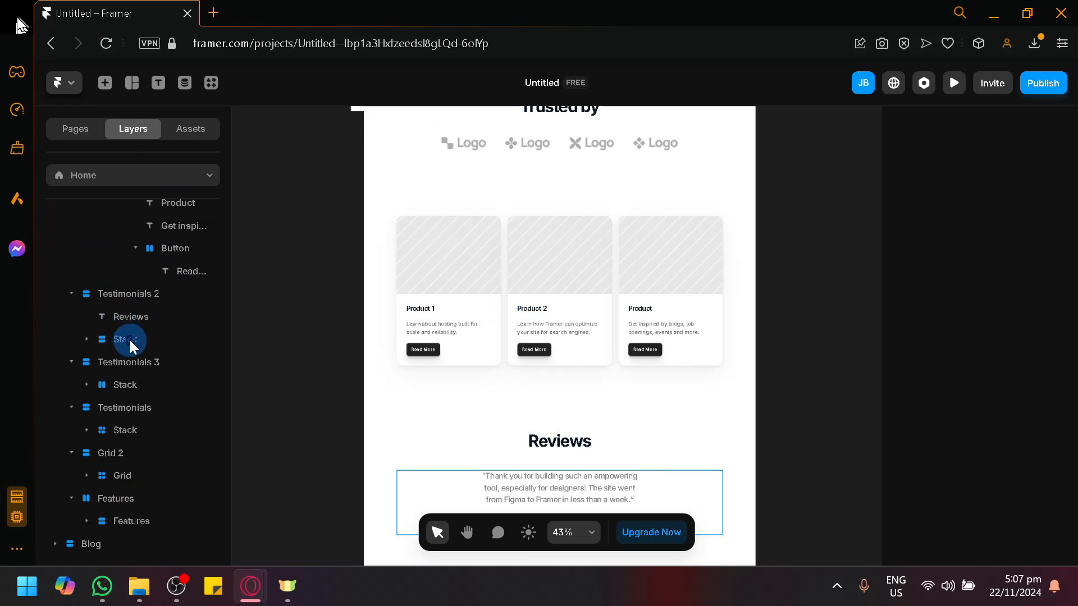
click(150, 343)
click(291, 368)
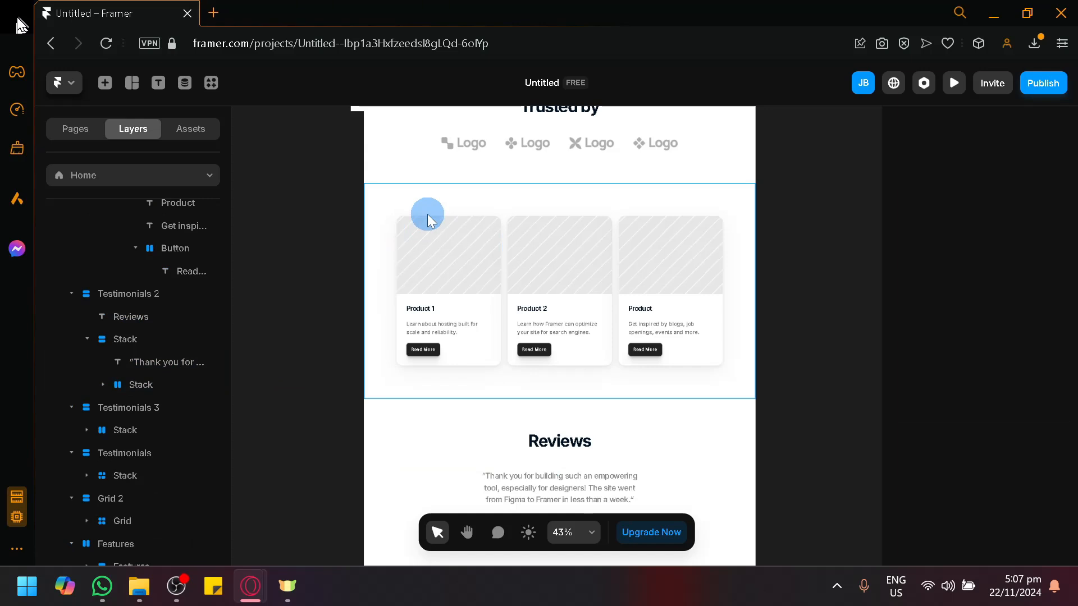
scroll(426, 349, up, 1)
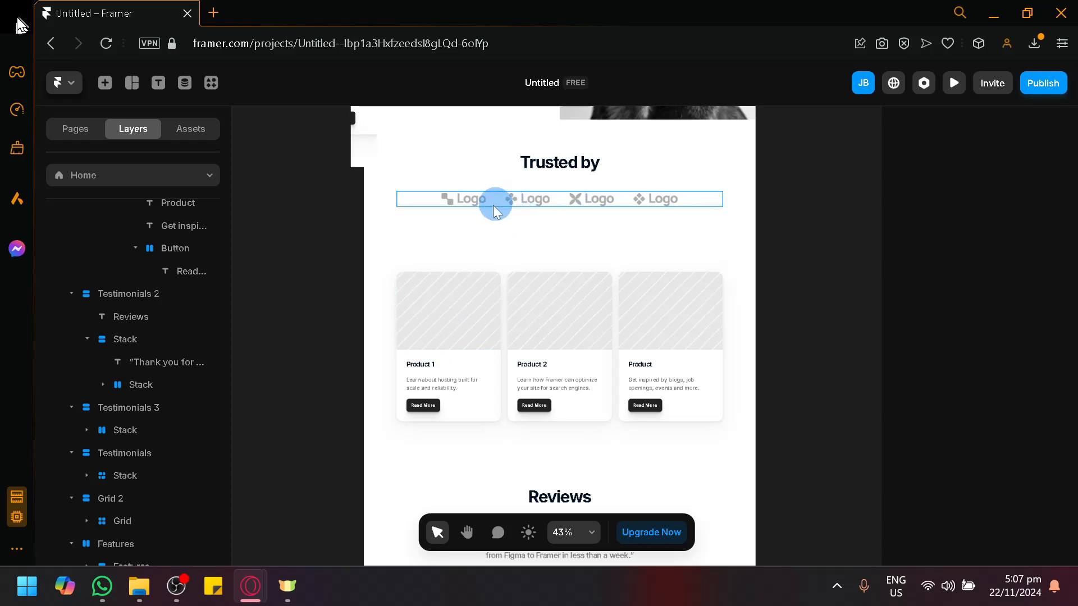
scroll(464, 274, down, 3)
click(533, 337)
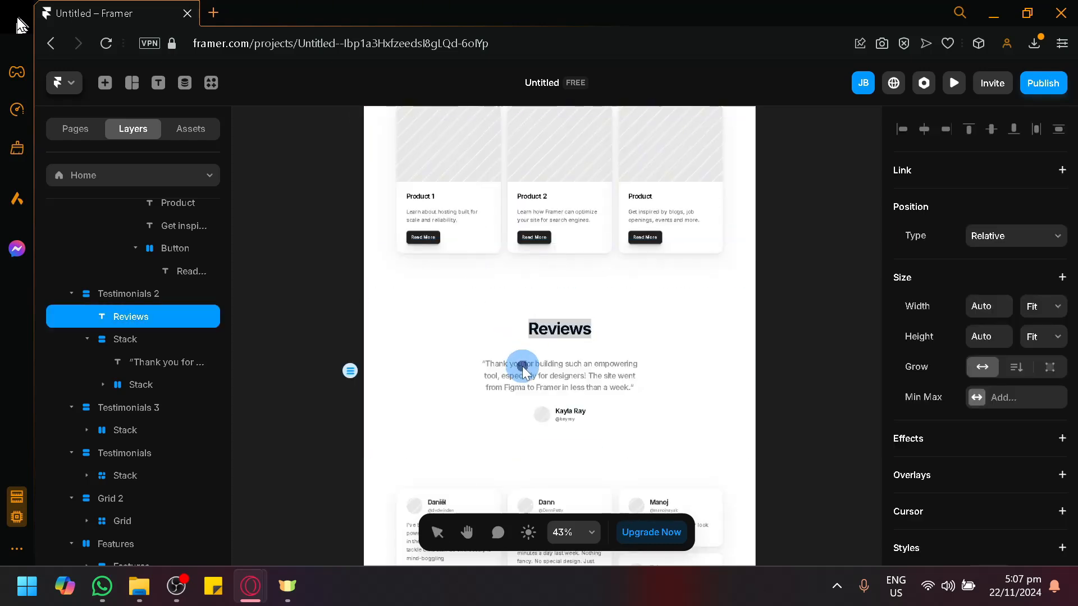
click(522, 364)
click(522, 364)
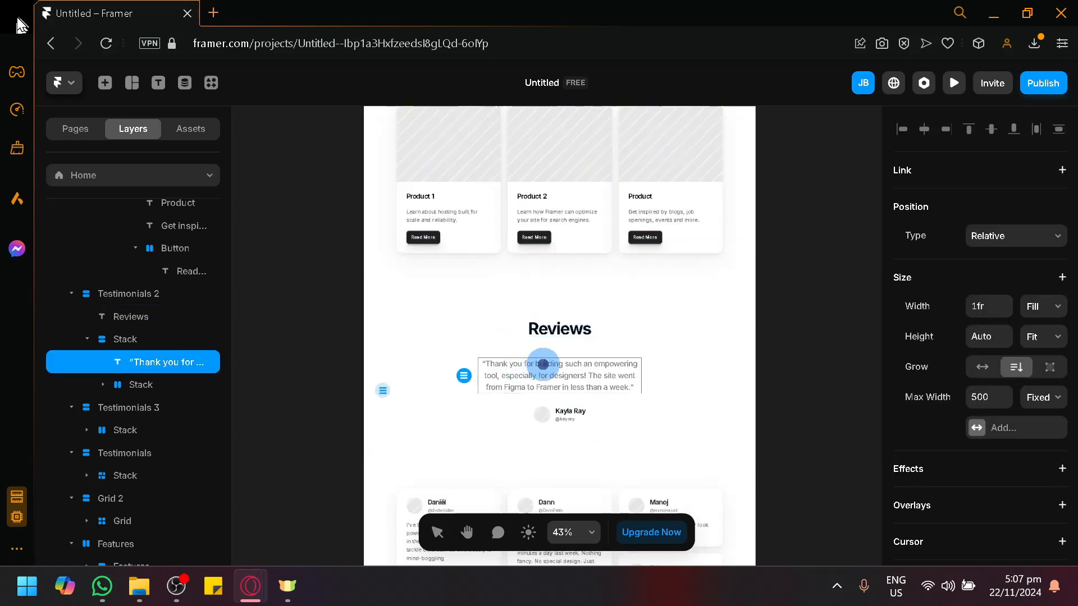
click(583, 349)
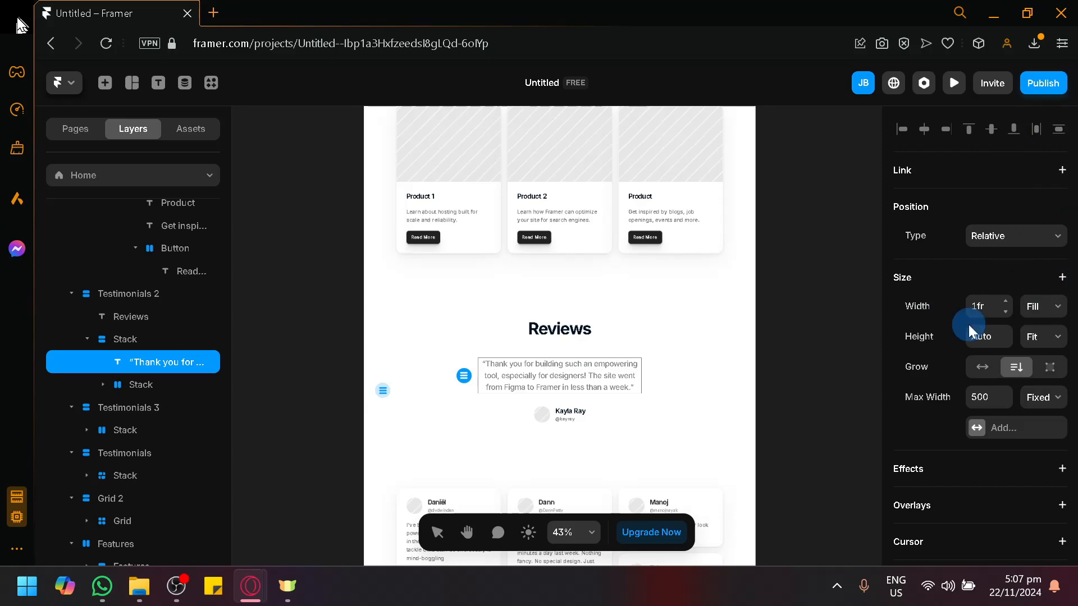
scroll(977, 348, down, 5)
click(978, 348)
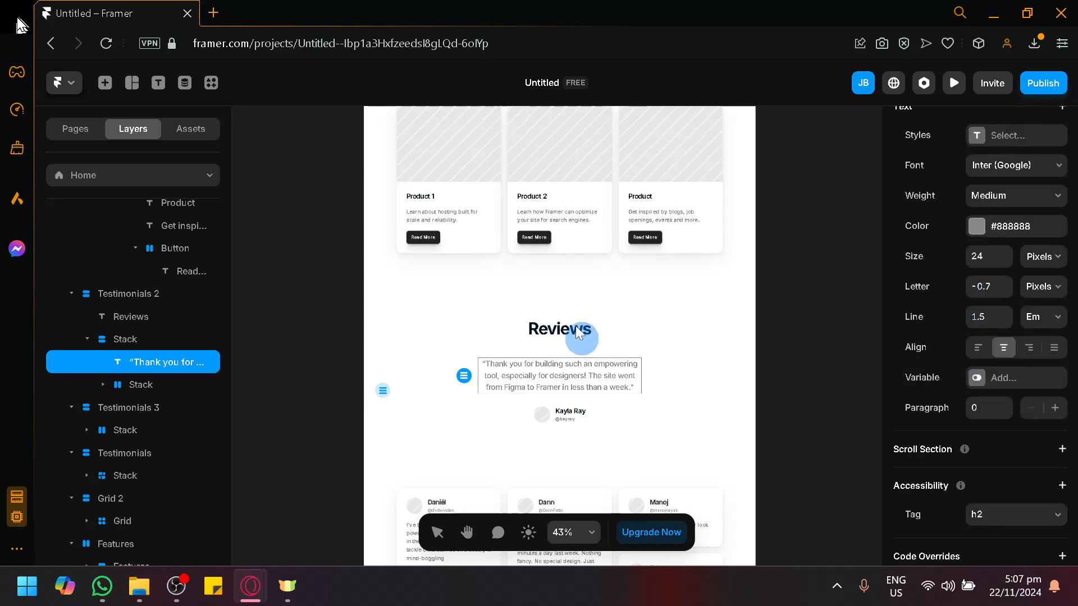
scroll(608, 374, down, 3)
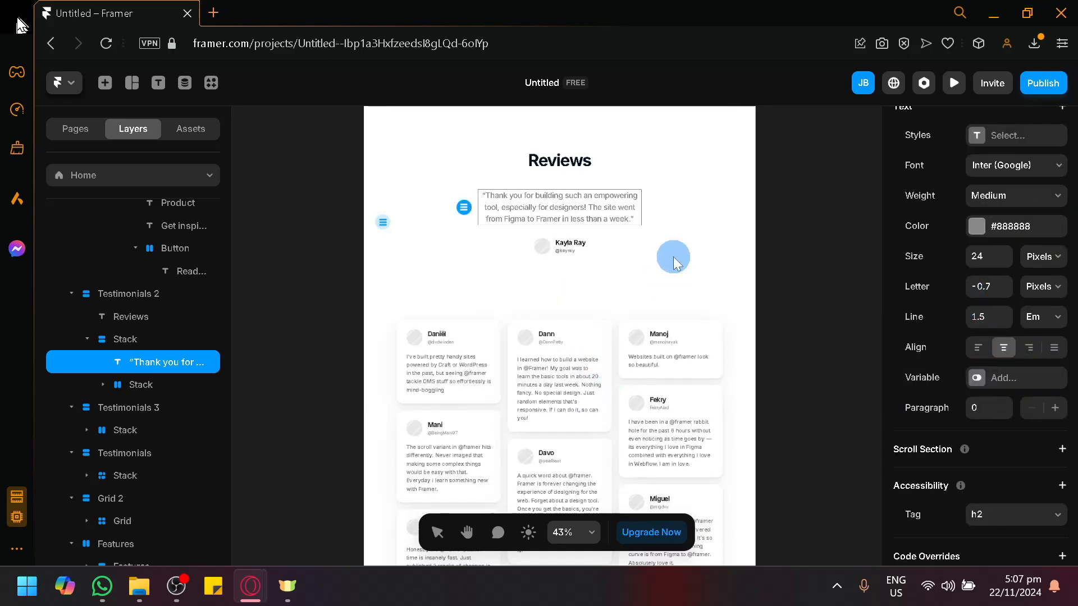
click(744, 322)
scroll(708, 353, down, 1)
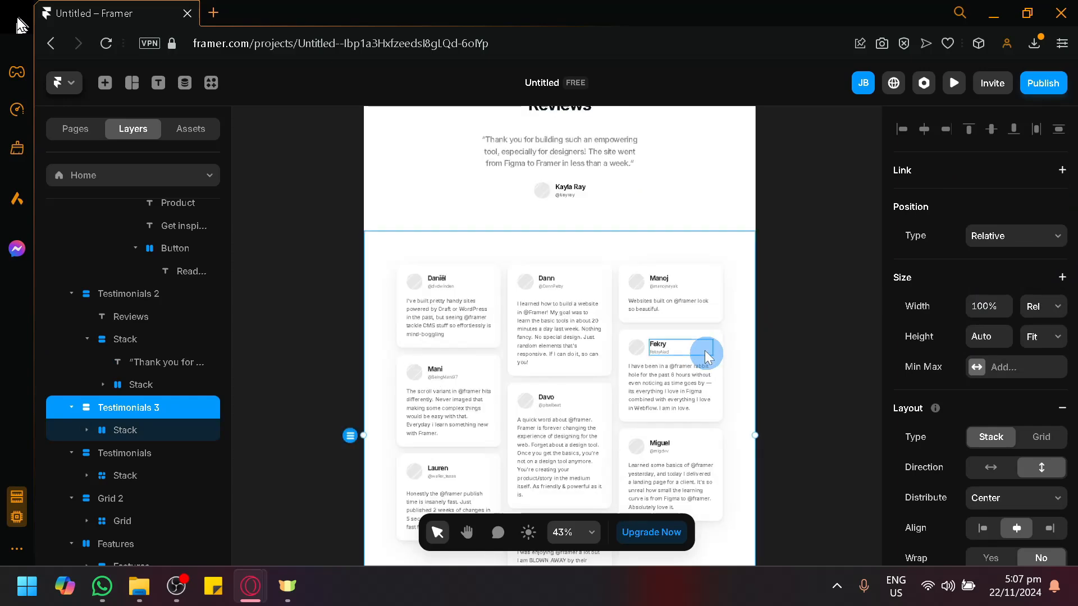
scroll(524, 258, up, 1)
scroll(523, 257, up, 1)
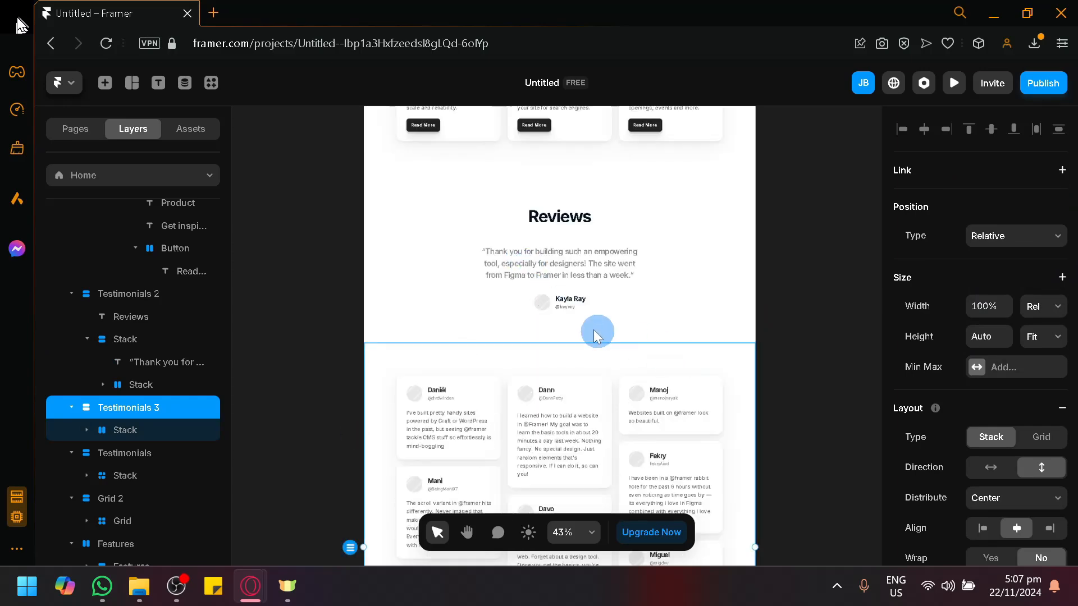
click(570, 307)
click(578, 268)
click(557, 224)
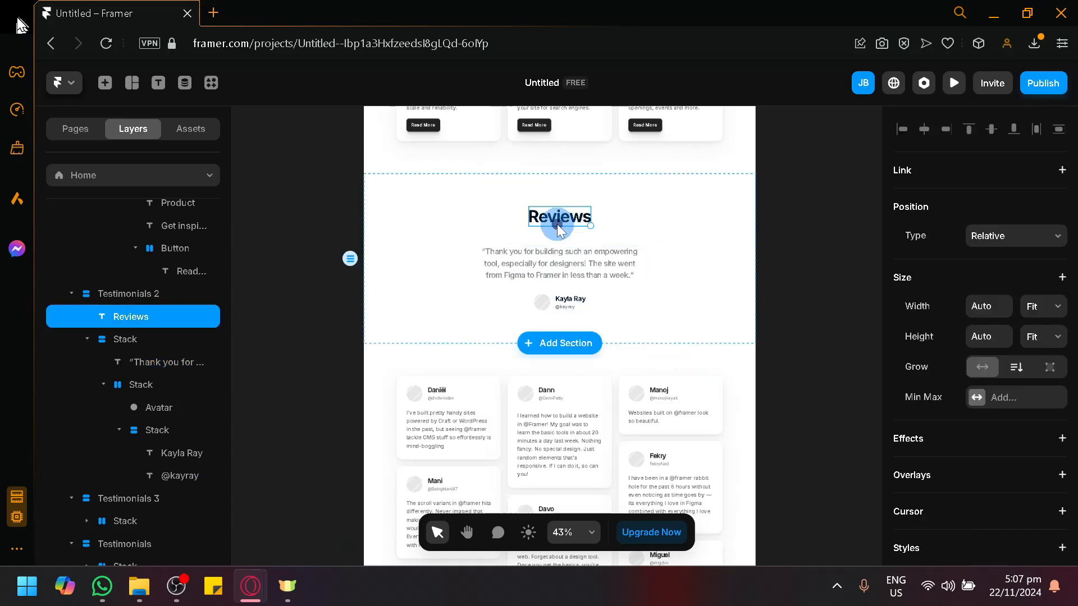
scroll(684, 322, up, 5)
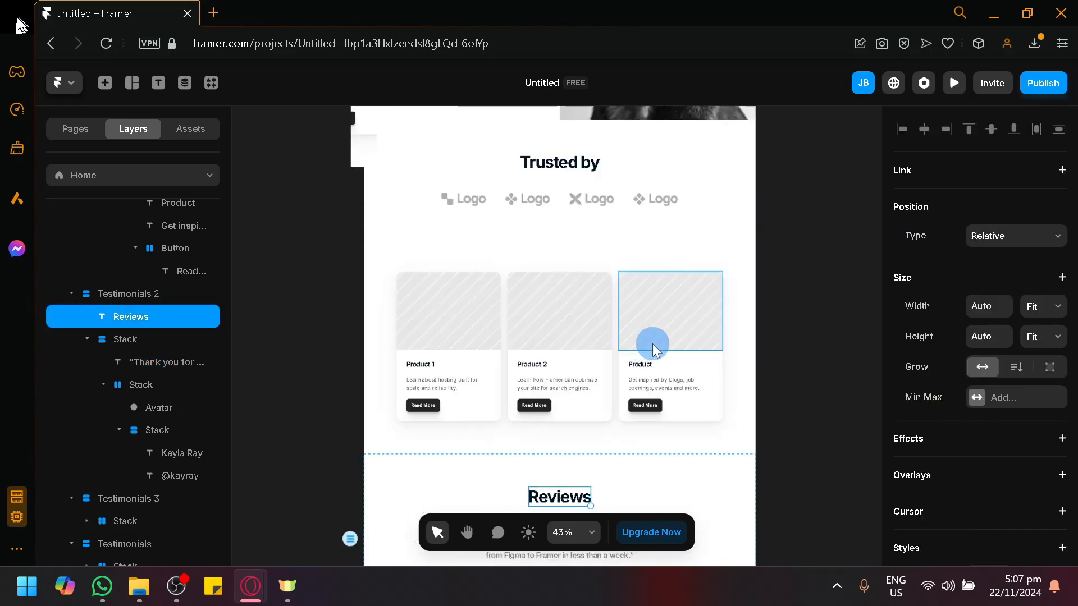
scroll(652, 344, up, 4)
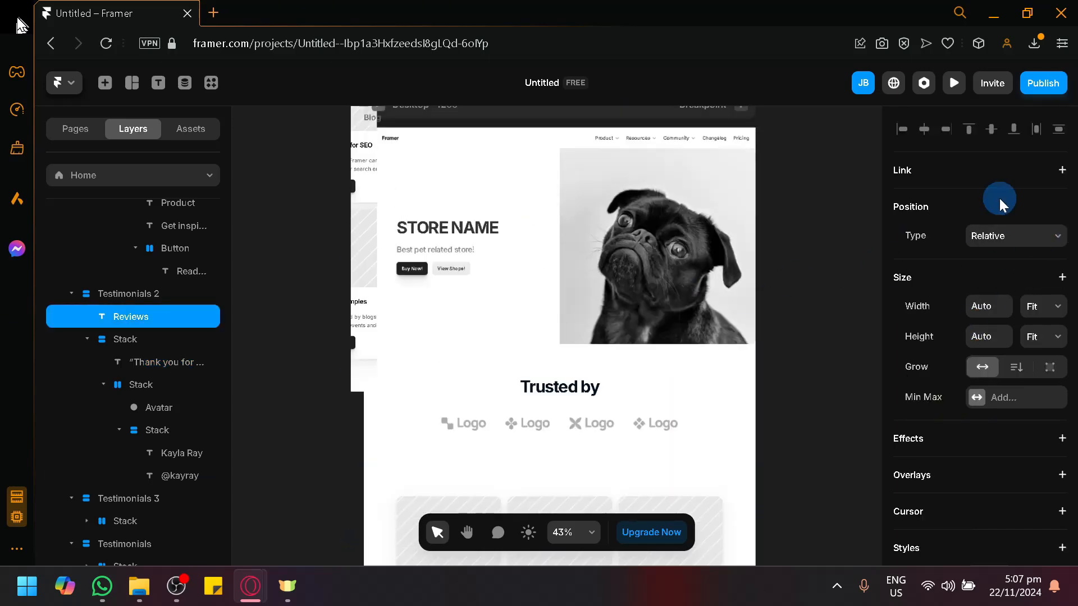
scroll(1030, 281, down, 8)
scroll(1030, 266, up, 8)
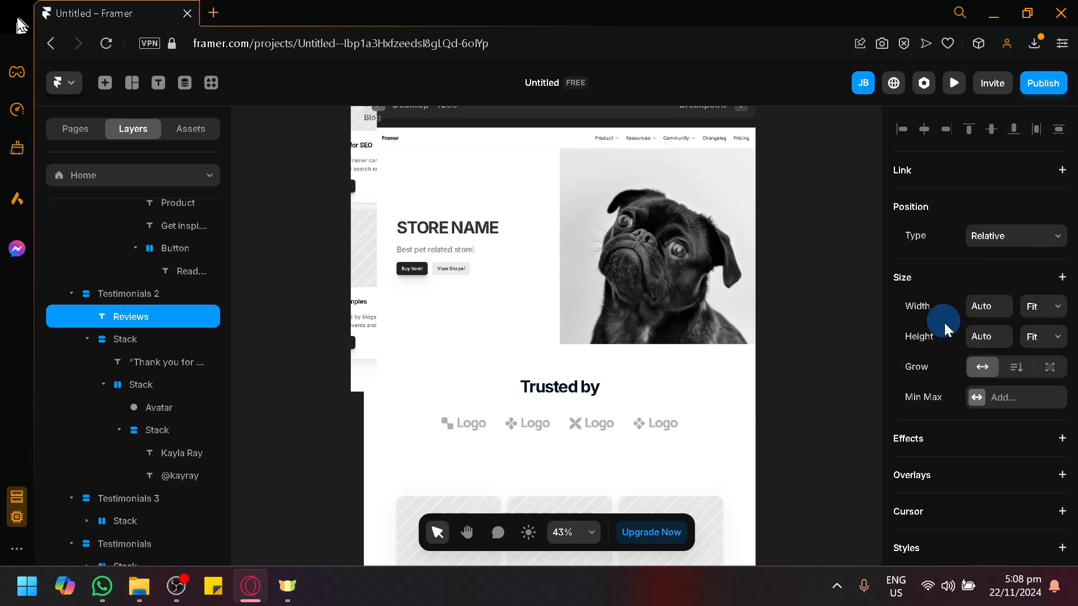
scroll(946, 336, down, 3)
scroll(935, 359, down, 10)
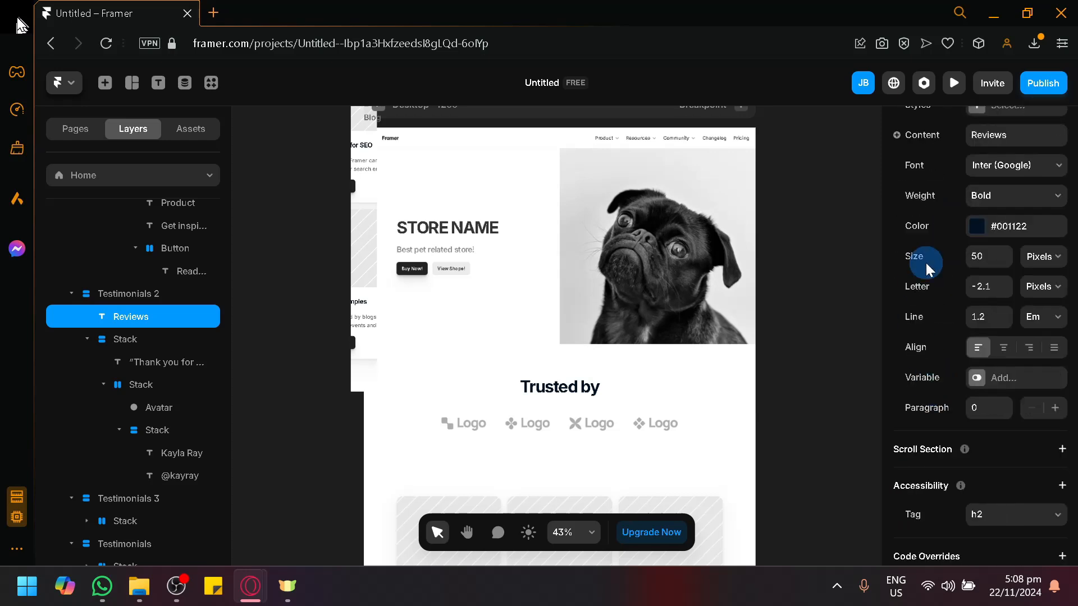
scroll(931, 342, down, 1)
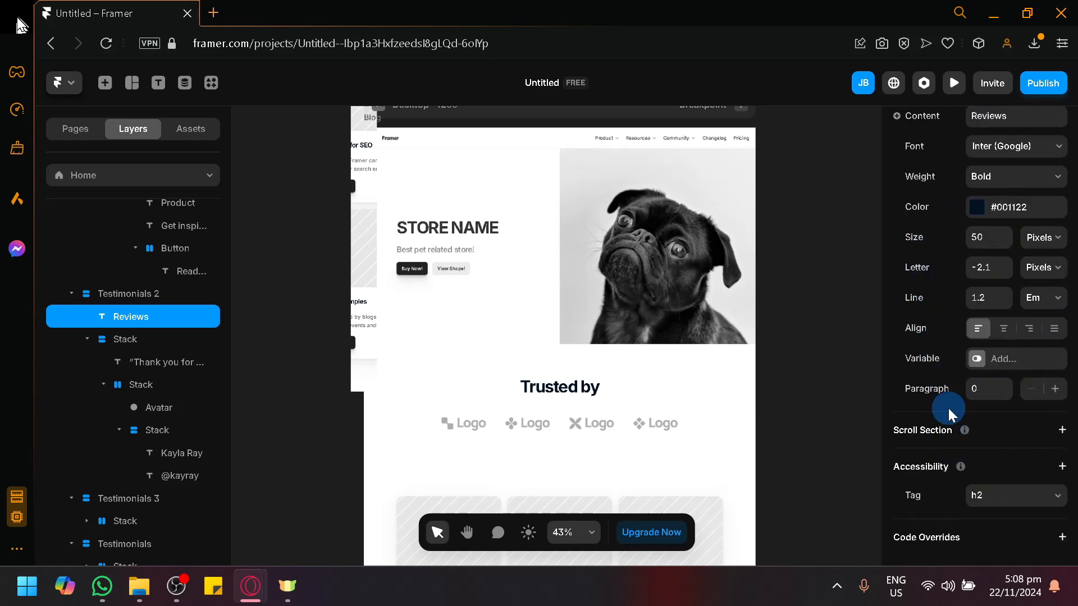
click(1042, 90)
Publish the update to visual-journey-405302.framer.app and view the live site in a new tab
click(1043, 89)
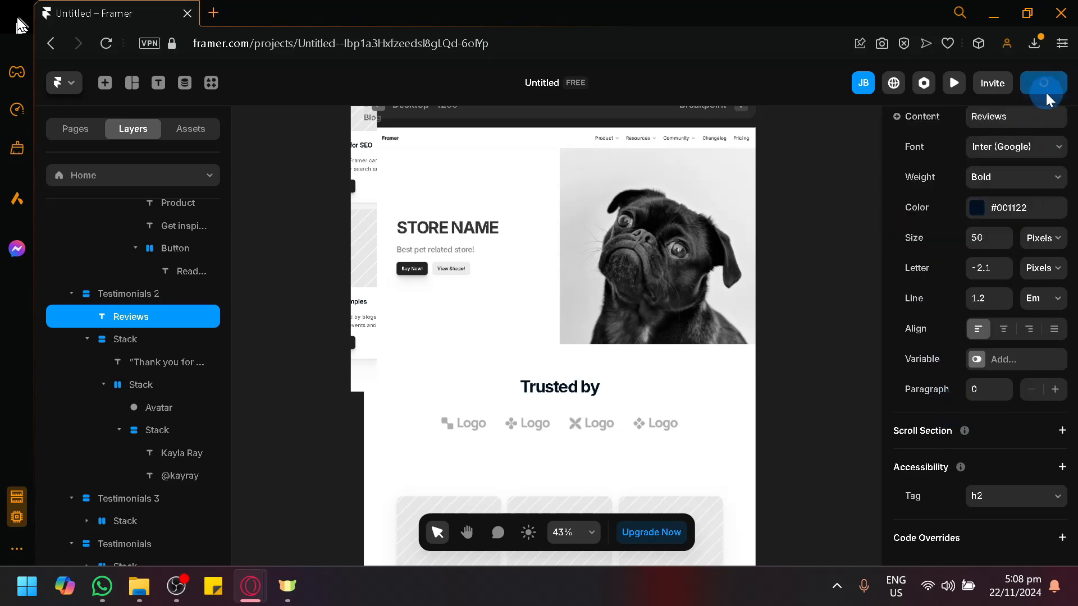
click(996, 224)
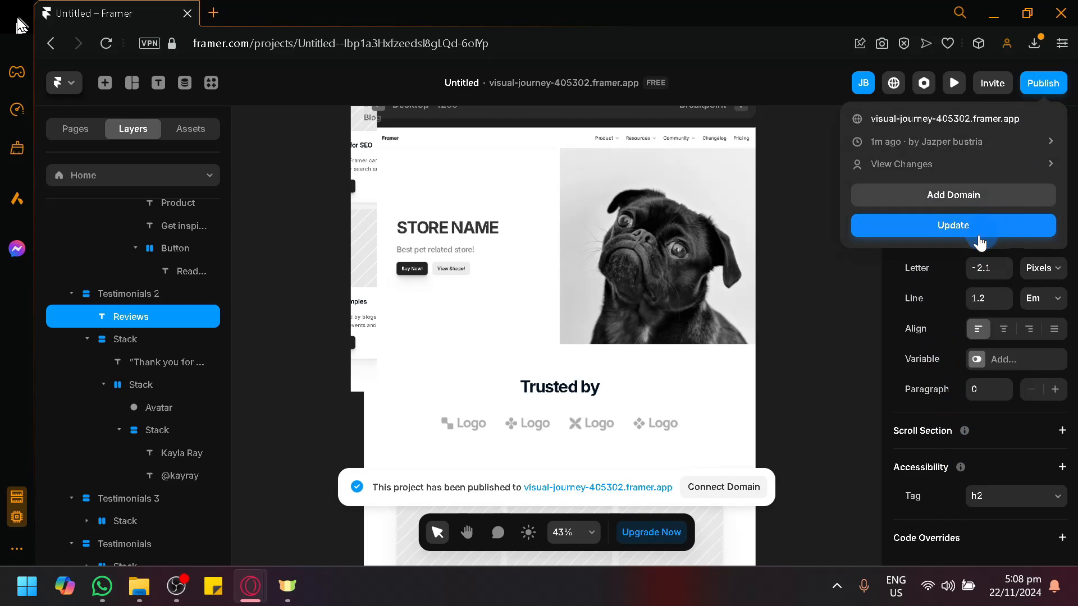
click(942, 228)
click(957, 119)
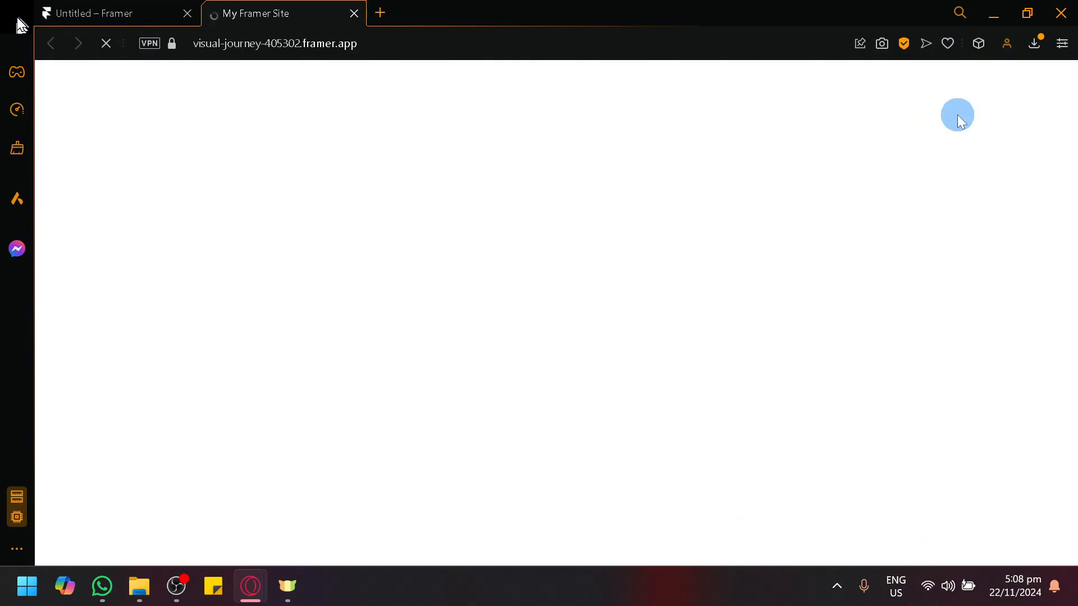
scroll(692, 248, down, 3)
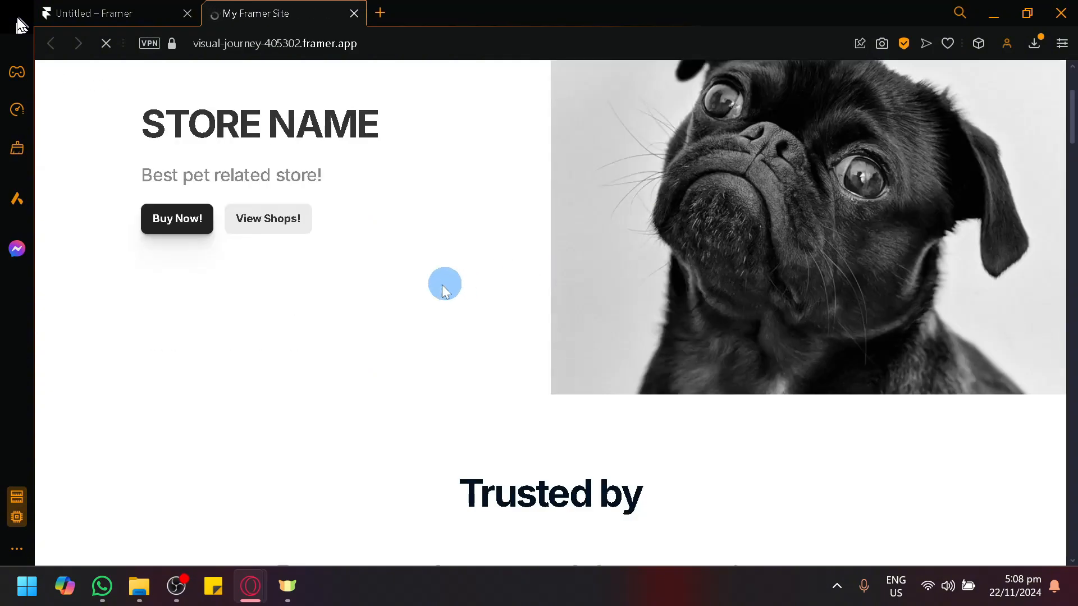
scroll(443, 284, up, 3)
click(123, 13)
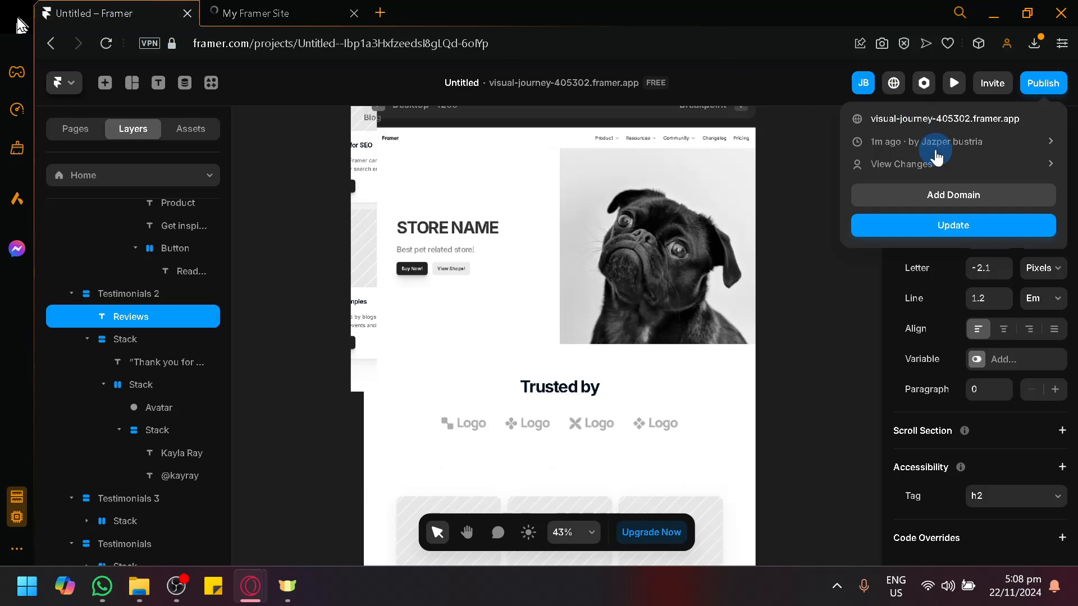
Bring up the site's Domains settings and close the live-site browser tab
click(931, 194)
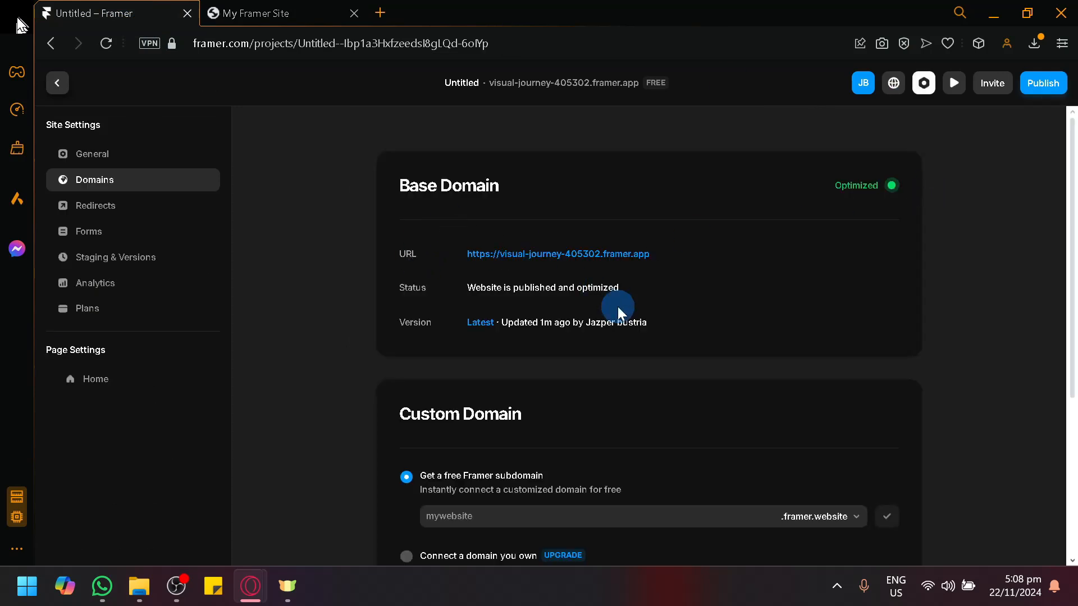
scroll(618, 306, down, 3)
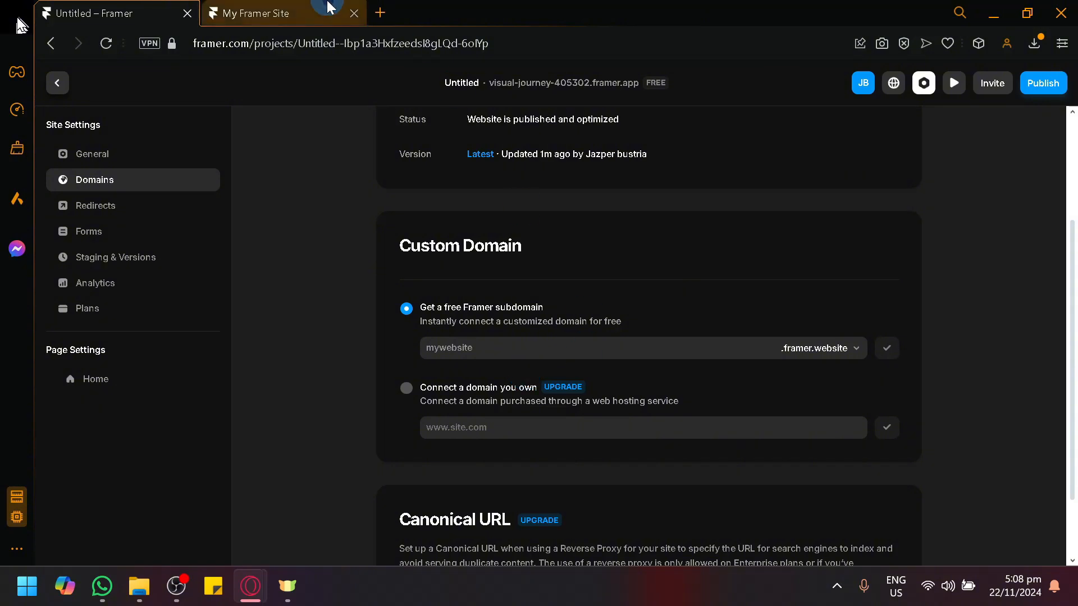
click(337, 13)
click(353, 13)
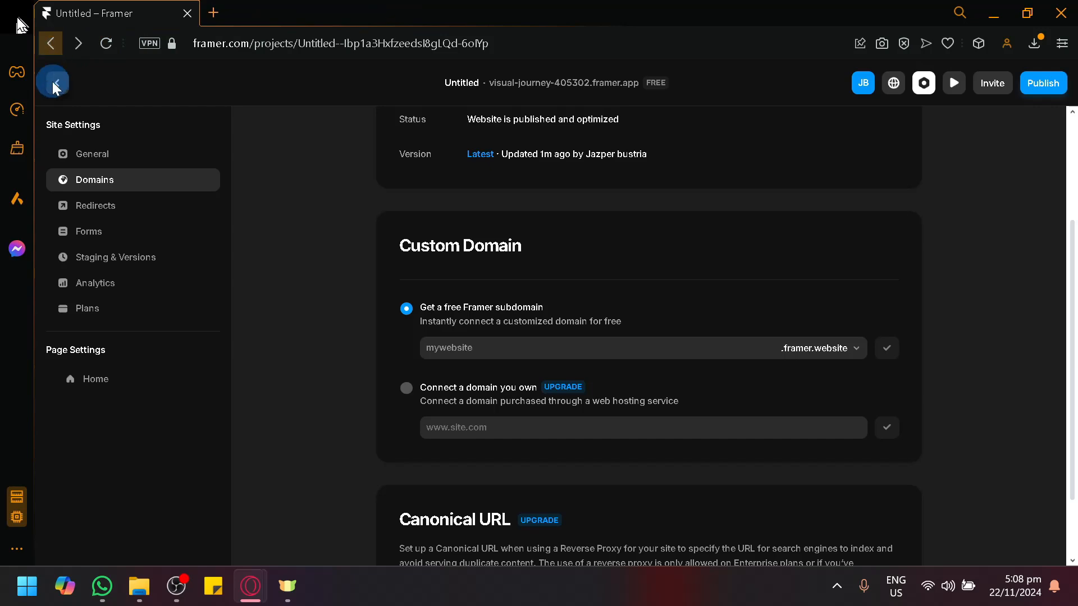